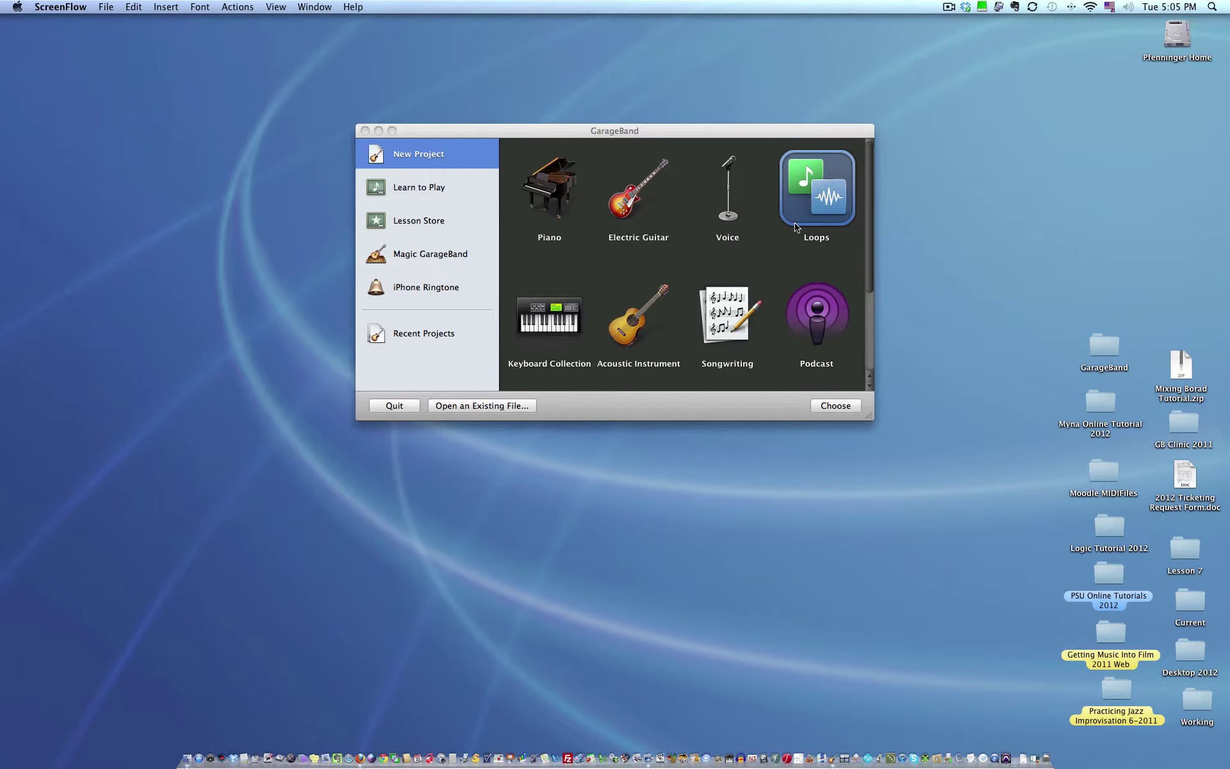
Pick the Loops template in the New Project chooser.
{"action": "left_click", "coordinate": [820, 192]}
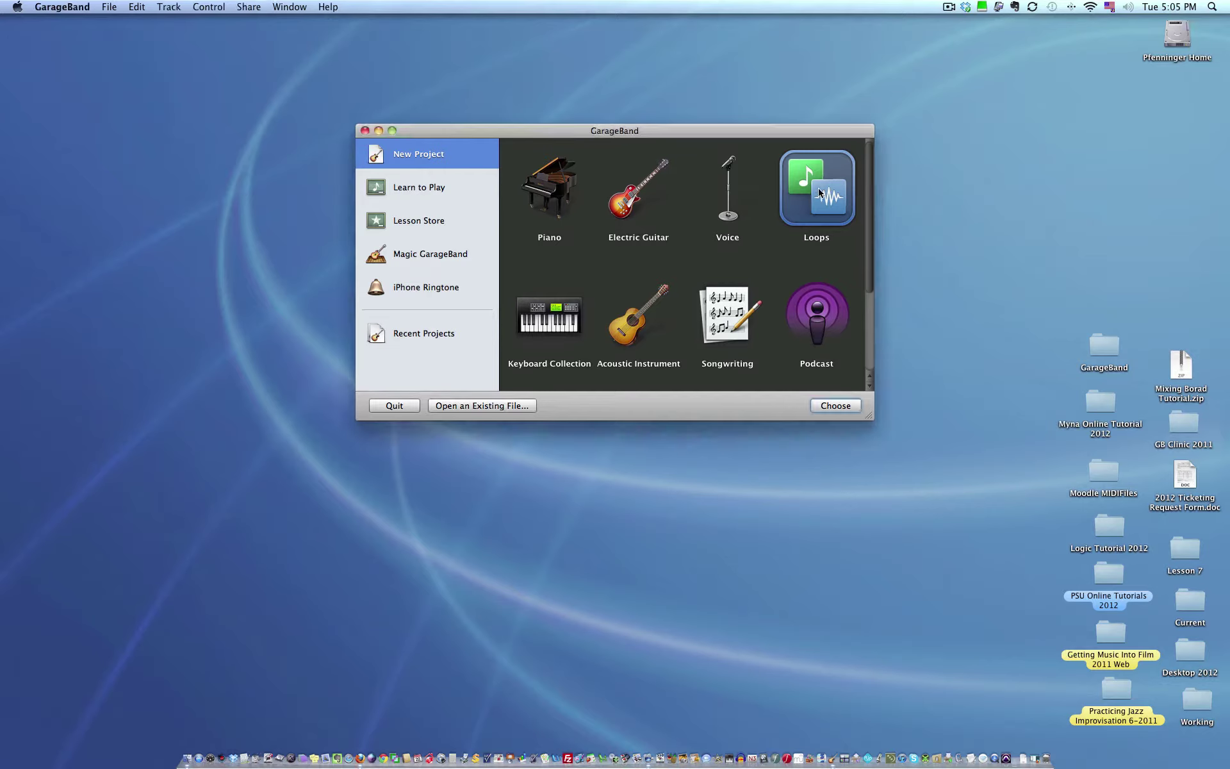
Name the Loops project after the author's surname and save it to the Desktop.
{"action": "left_click", "coordinate": [826, 404]}
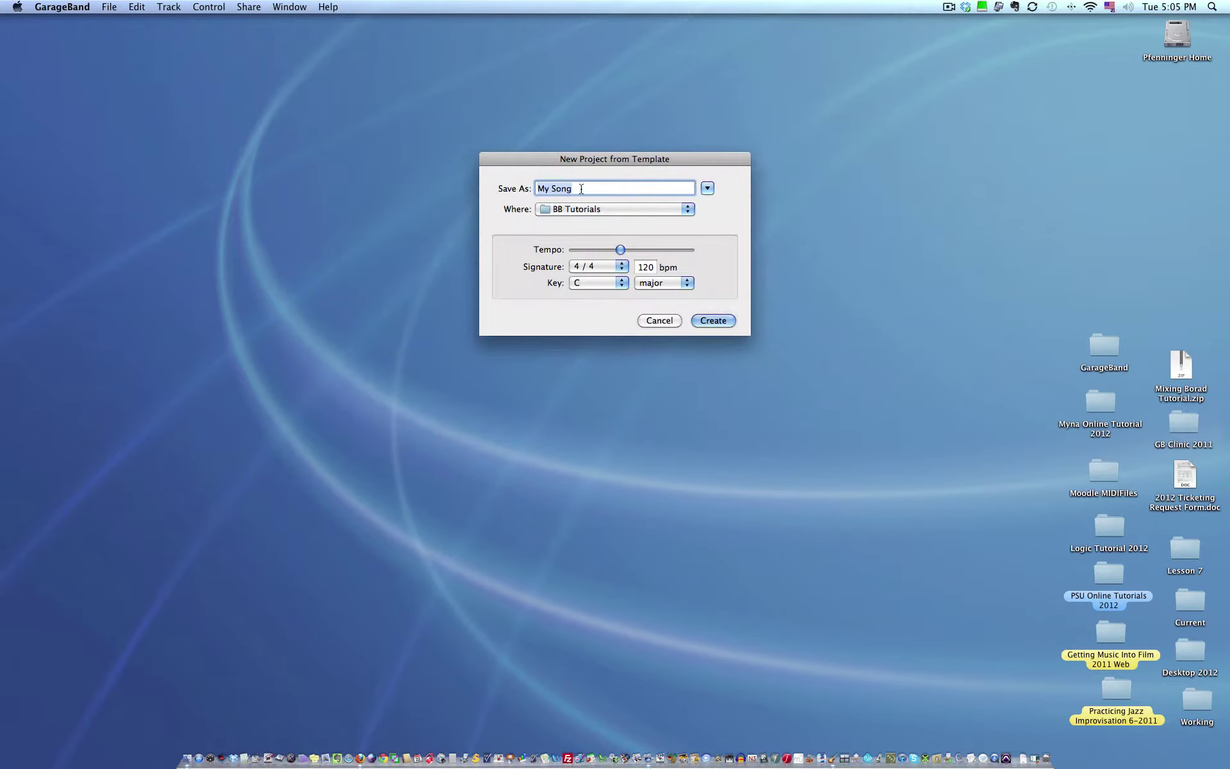
{"action": "type", "text": "Pfenninger"}
{"action": "key", "text": "super+d"}
Create the project, move its window up and left, and toggle the loop browser off and on.
{"action": "left_click", "coordinate": [704, 321]}
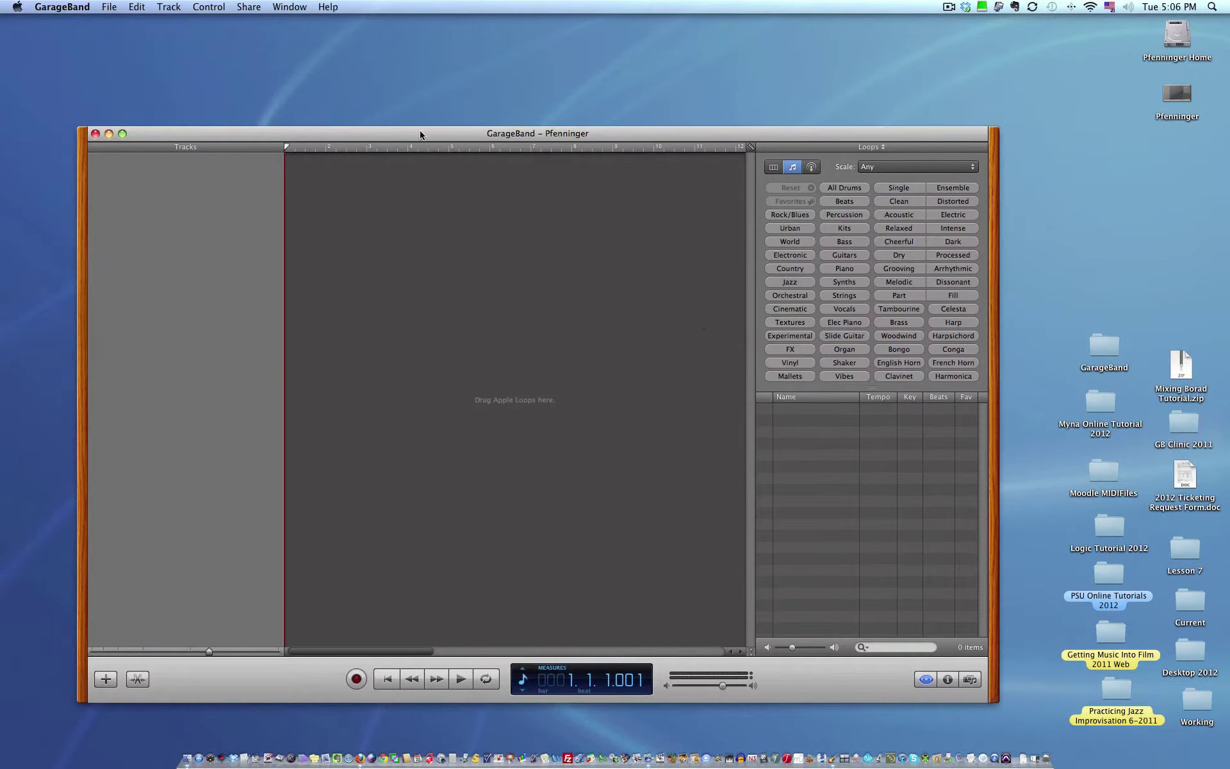
{"action": "left_click_drag", "start_coordinate": [421, 132], "coordinate": [409, 84]}
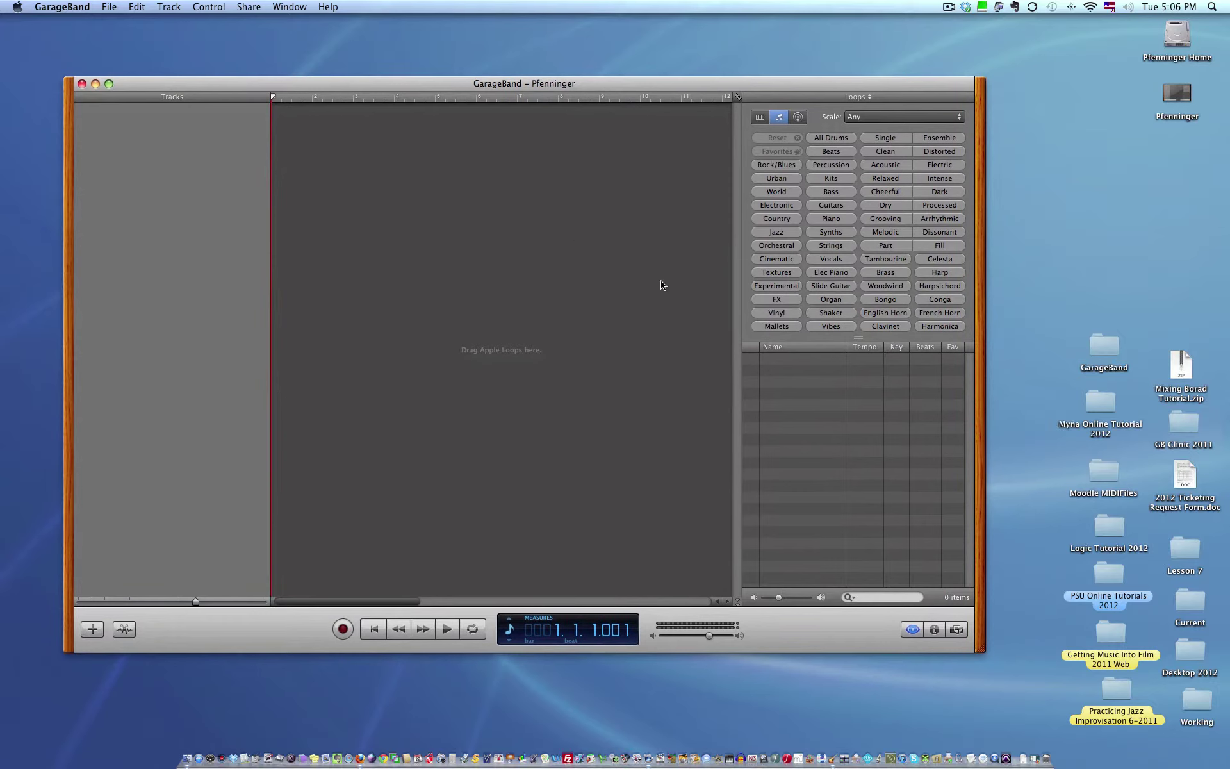
{"action": "left_click", "coordinate": [912, 630]}
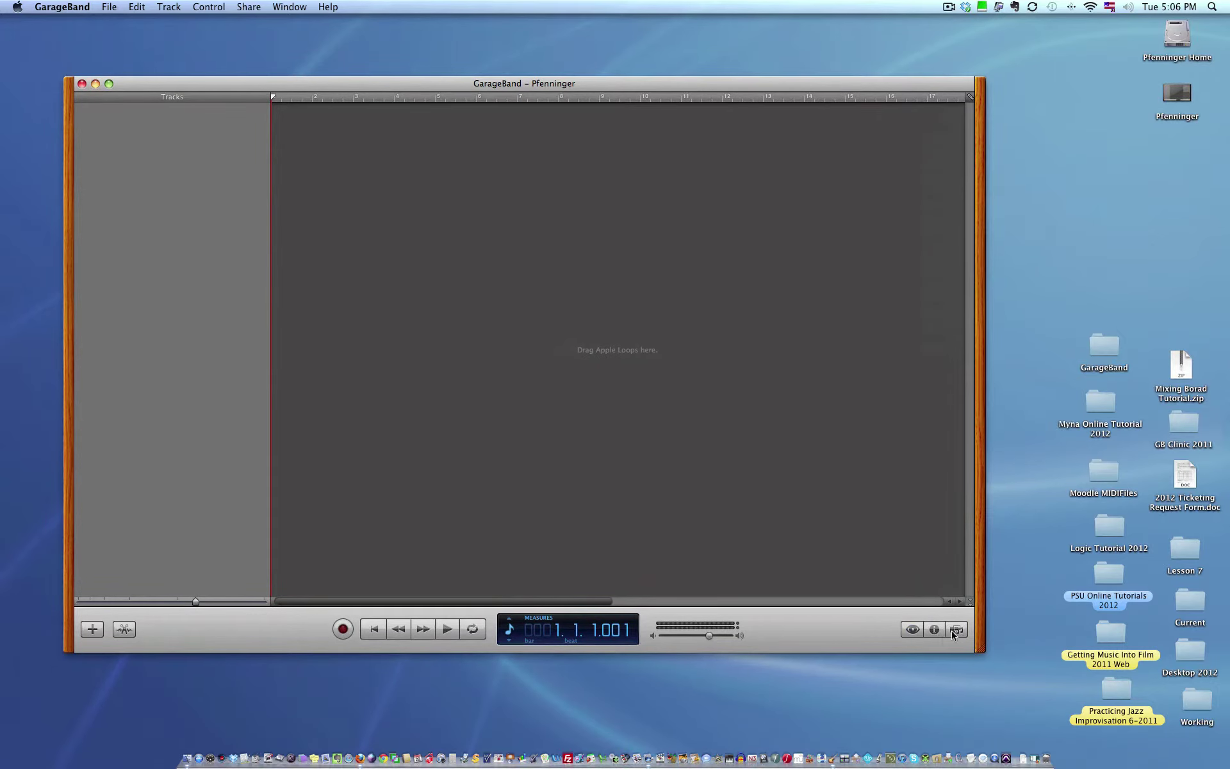
{"action": "left_click", "coordinate": [913, 630]}
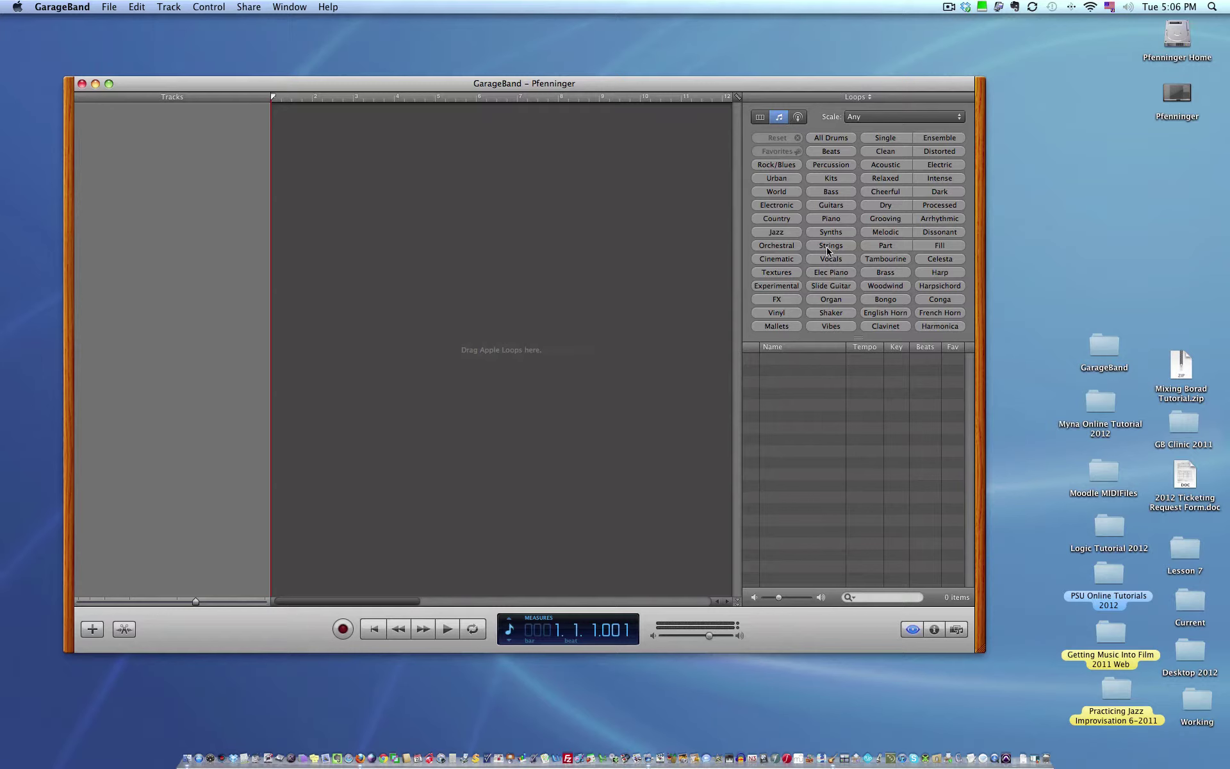
Filter loops to Jazz, audition '01 92 Dm' and '01 drums live', then add '01 drums live' as a track.
{"action": "left_click", "coordinate": [780, 233]}
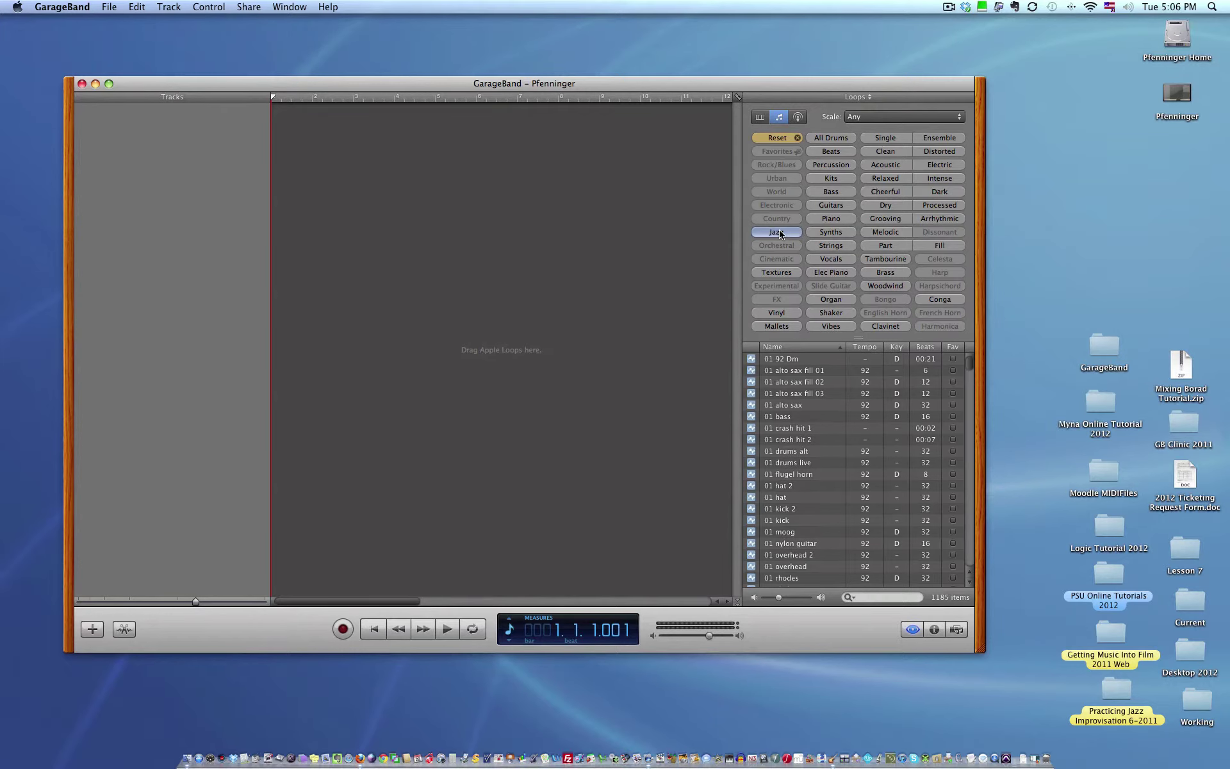
{"action": "left_click", "coordinate": [798, 360]}
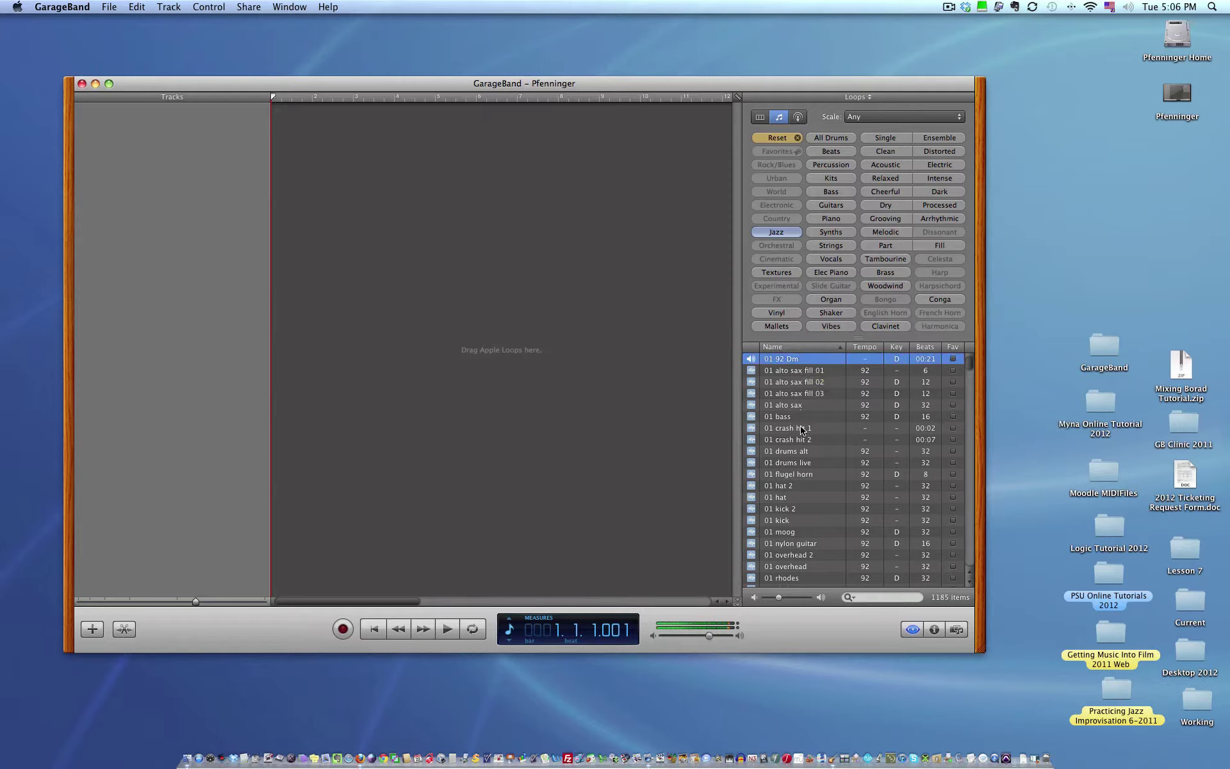
{"action": "left_click", "coordinate": [792, 463]}
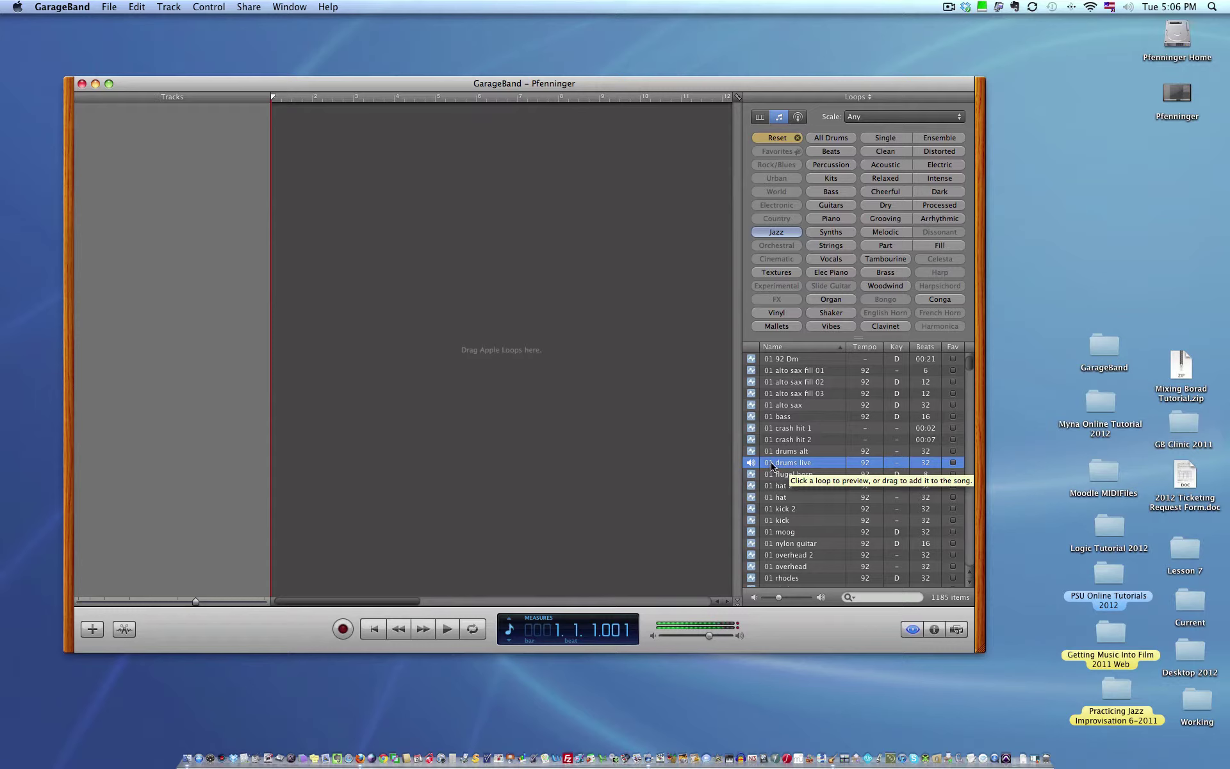
{"action": "left_click_drag", "start_coordinate": [771, 466], "coordinate": [307, 127]}
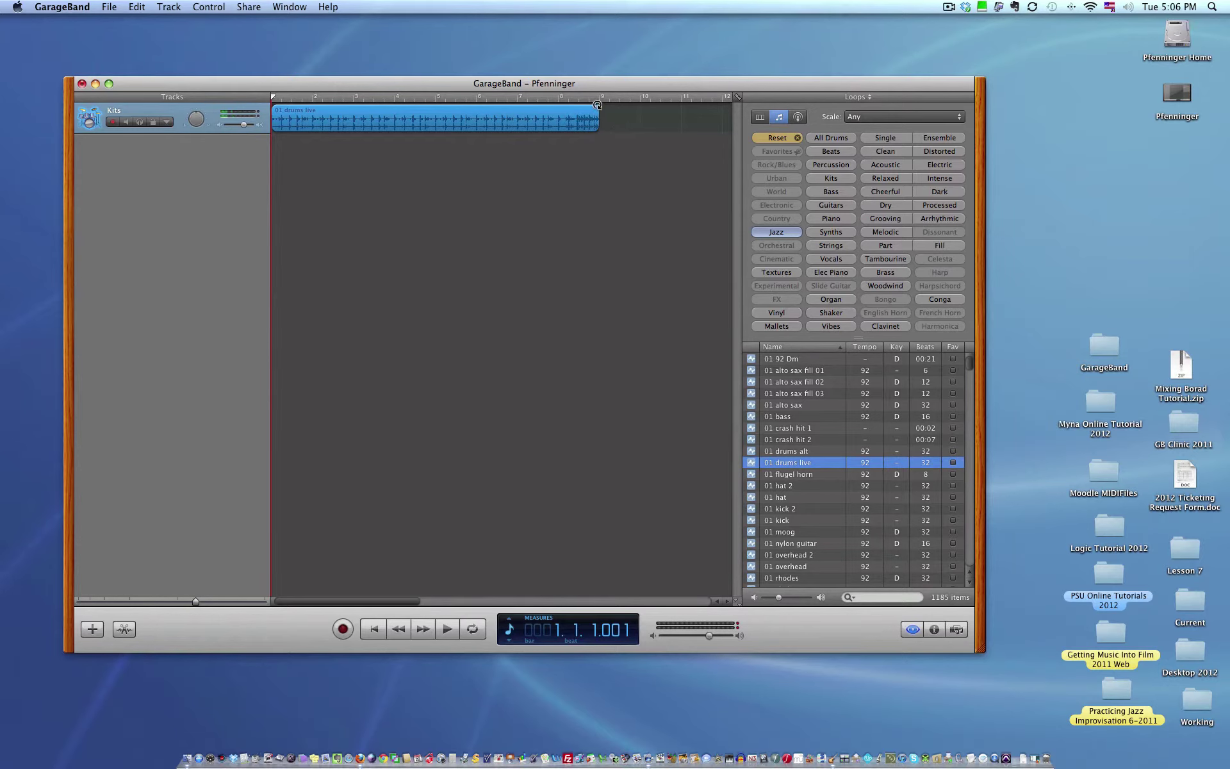
Lengthen the '01 drums live' region and play the song back from the beginning.
{"action": "left_click_drag", "start_coordinate": [596, 106], "coordinate": [469, 120]}
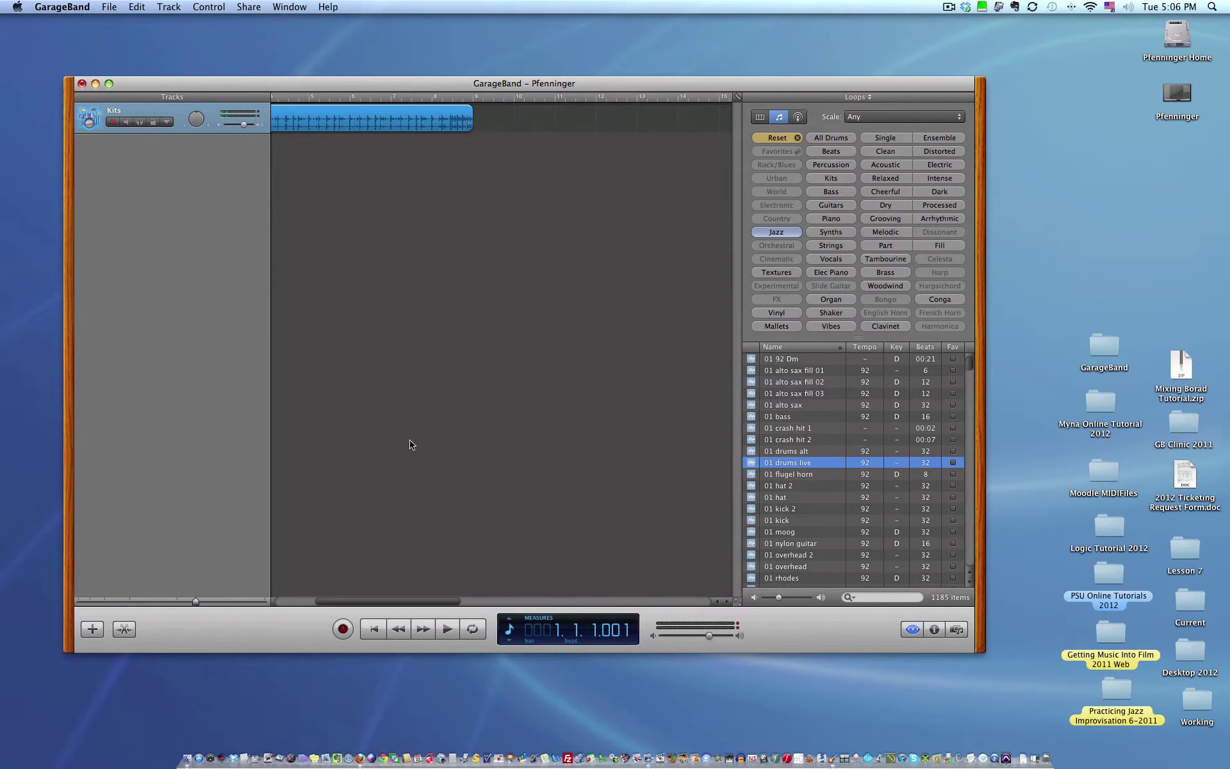
{"action": "left_click", "coordinate": [447, 630]}
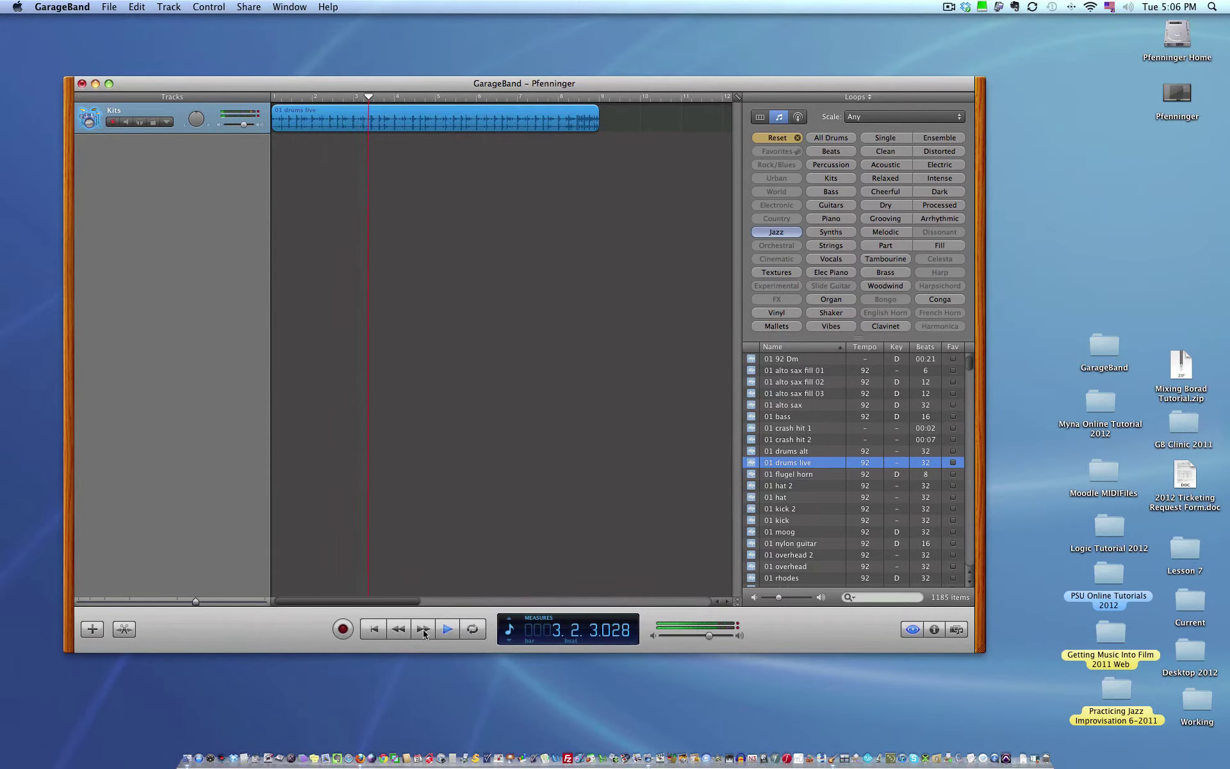
{"action": "left_click", "coordinate": [375, 630]}
{"action": "left_click", "coordinate": [446, 634]}
{"action": "left_click", "coordinate": [374, 629]}
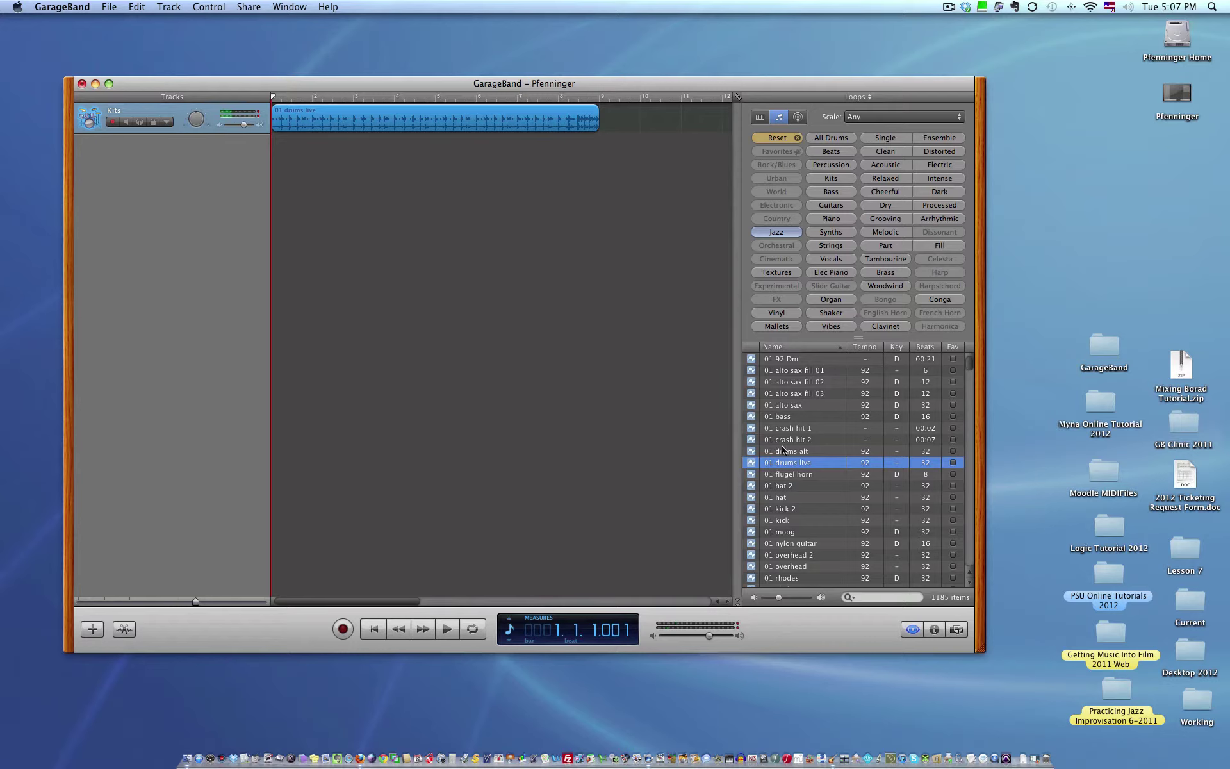
Place '01 nylon guitar' below the drums at bar 1 and play both tracks together.
{"action": "left_click", "coordinate": [788, 545]}
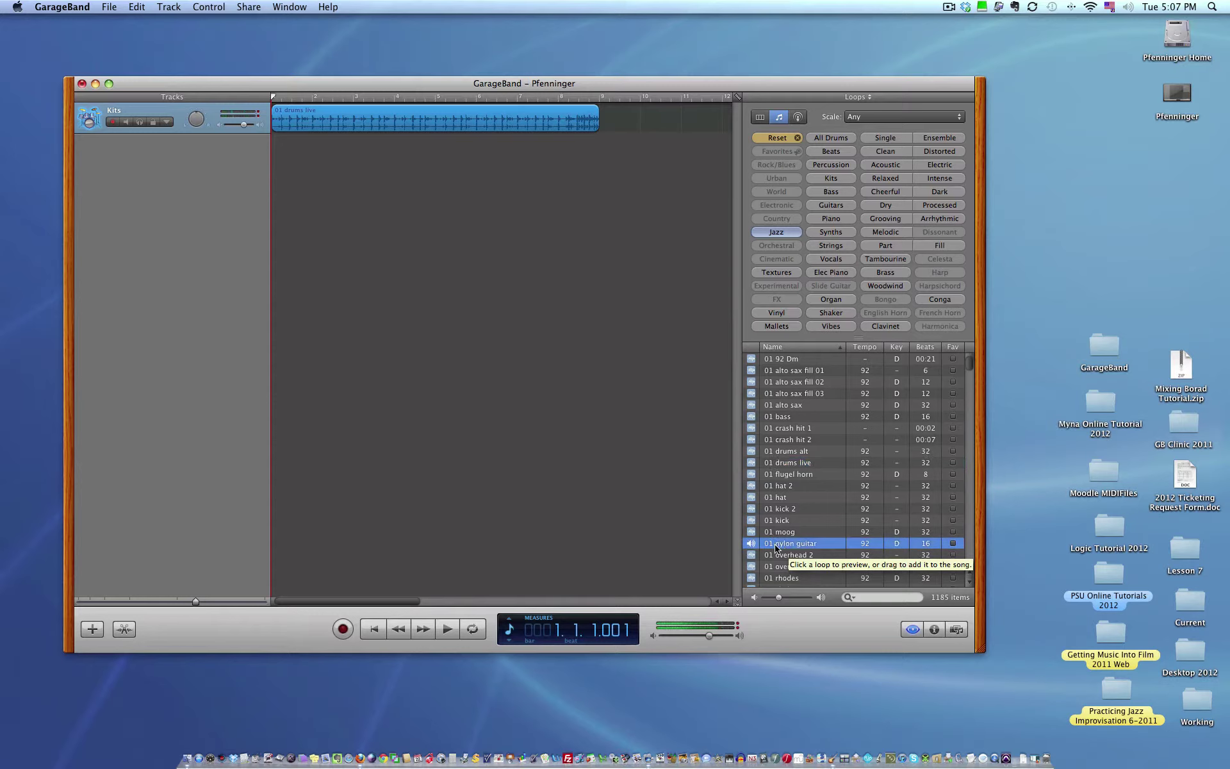
{"action": "left_click_drag", "start_coordinate": [776, 547], "coordinate": [318, 179]}
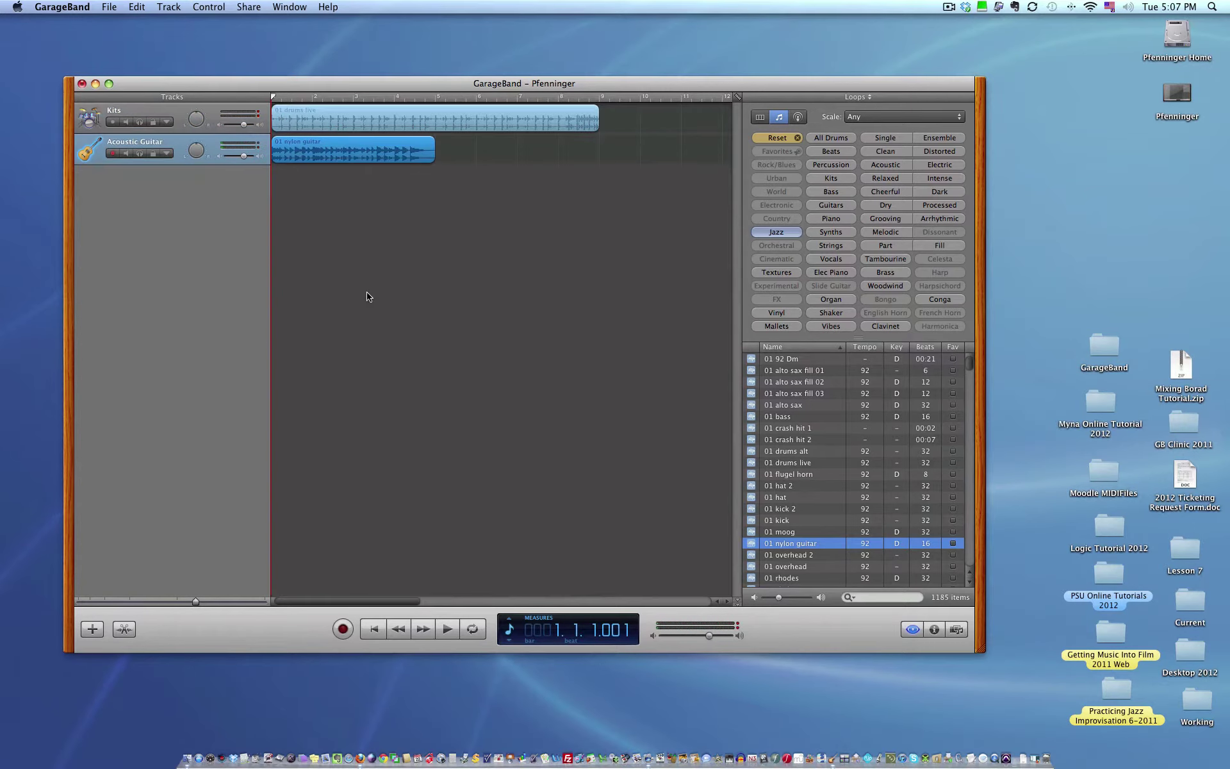
{"action": "left_click", "coordinate": [448, 631]}
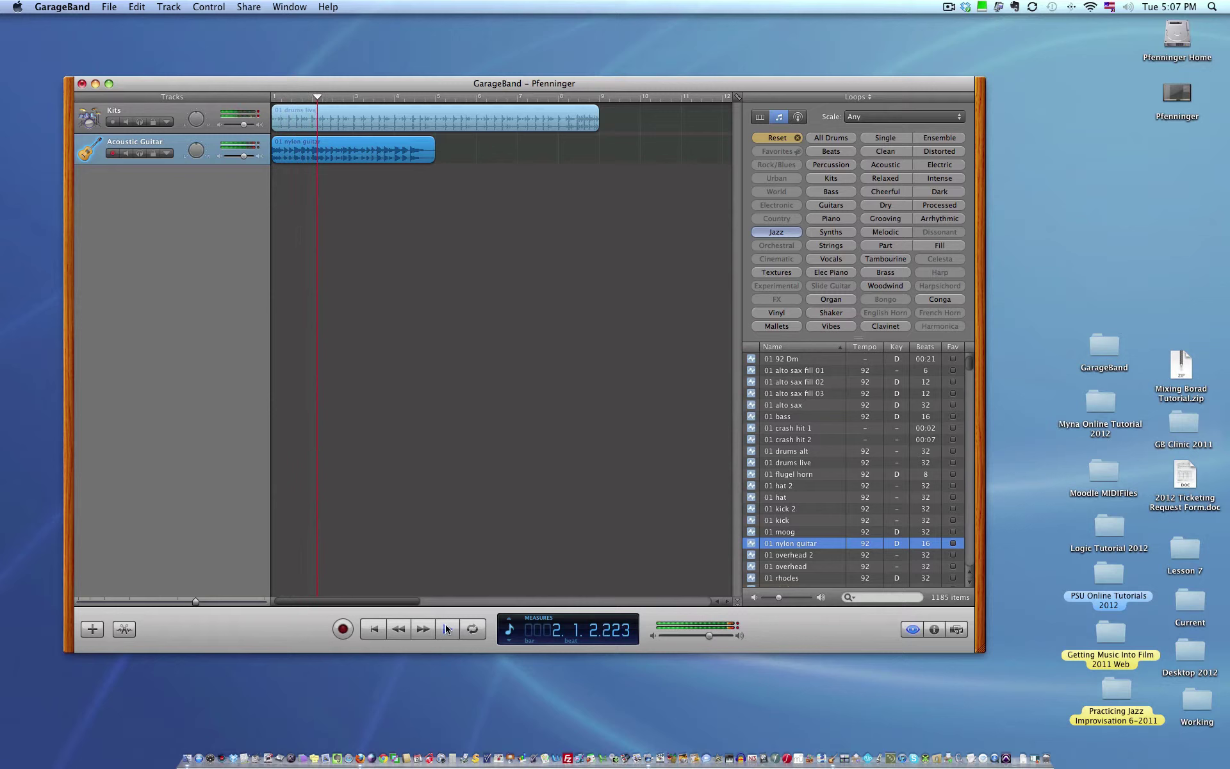
{"action": "left_click", "coordinate": [447, 630]}
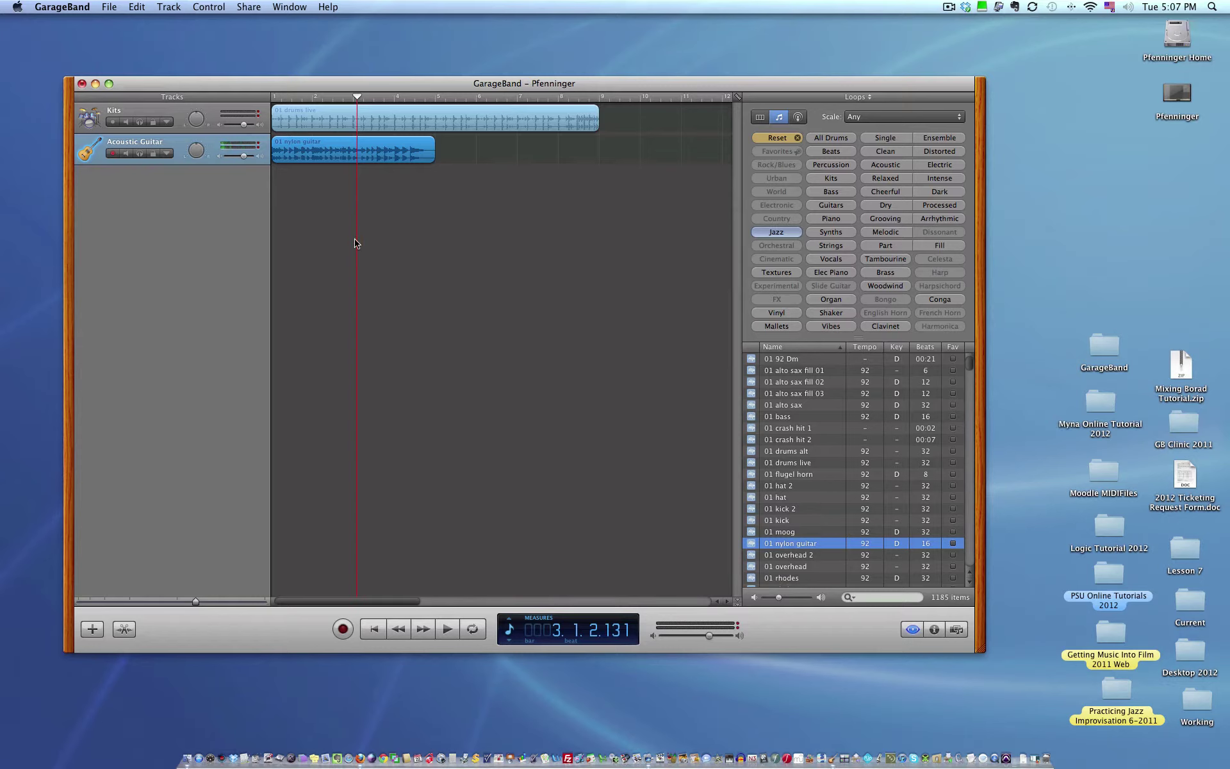
Find and audition '03 bass', then drop it below the guitar as an Elec Bass track.
{"action": "scroll", "coordinate": [797, 552], "scroll_direction": "down", "scroll_amount": 3}
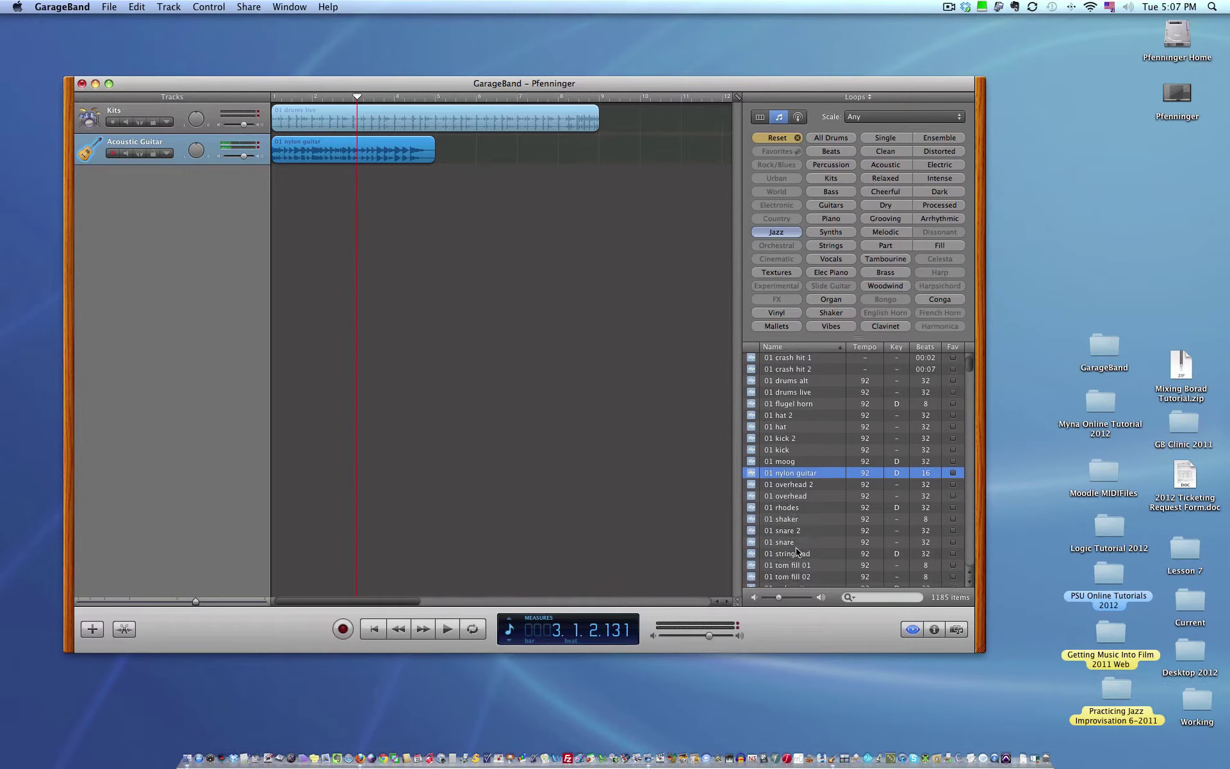
{"action": "scroll", "coordinate": [797, 552], "scroll_direction": "down", "scroll_amount": 3}
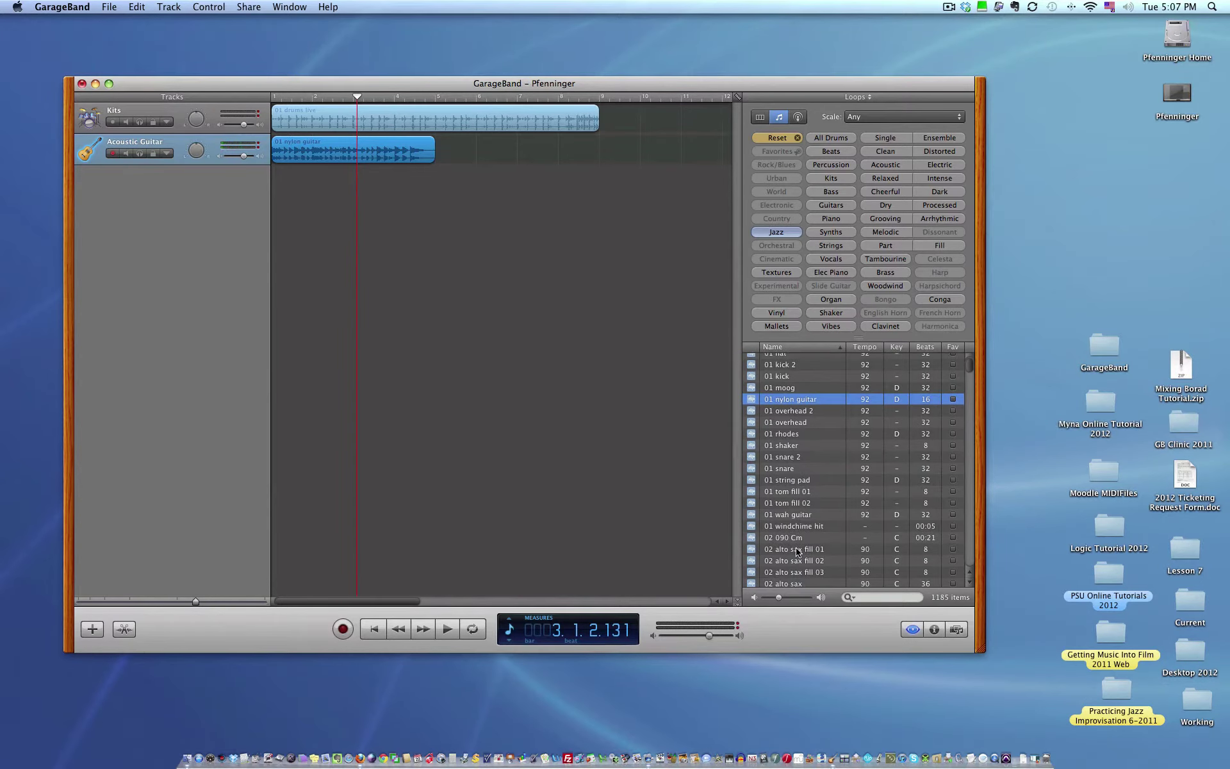
{"action": "scroll", "coordinate": [797, 552], "scroll_direction": "down", "scroll_amount": 1}
{"action": "scroll", "coordinate": [797, 552], "scroll_direction": "down", "scroll_amount": 3}
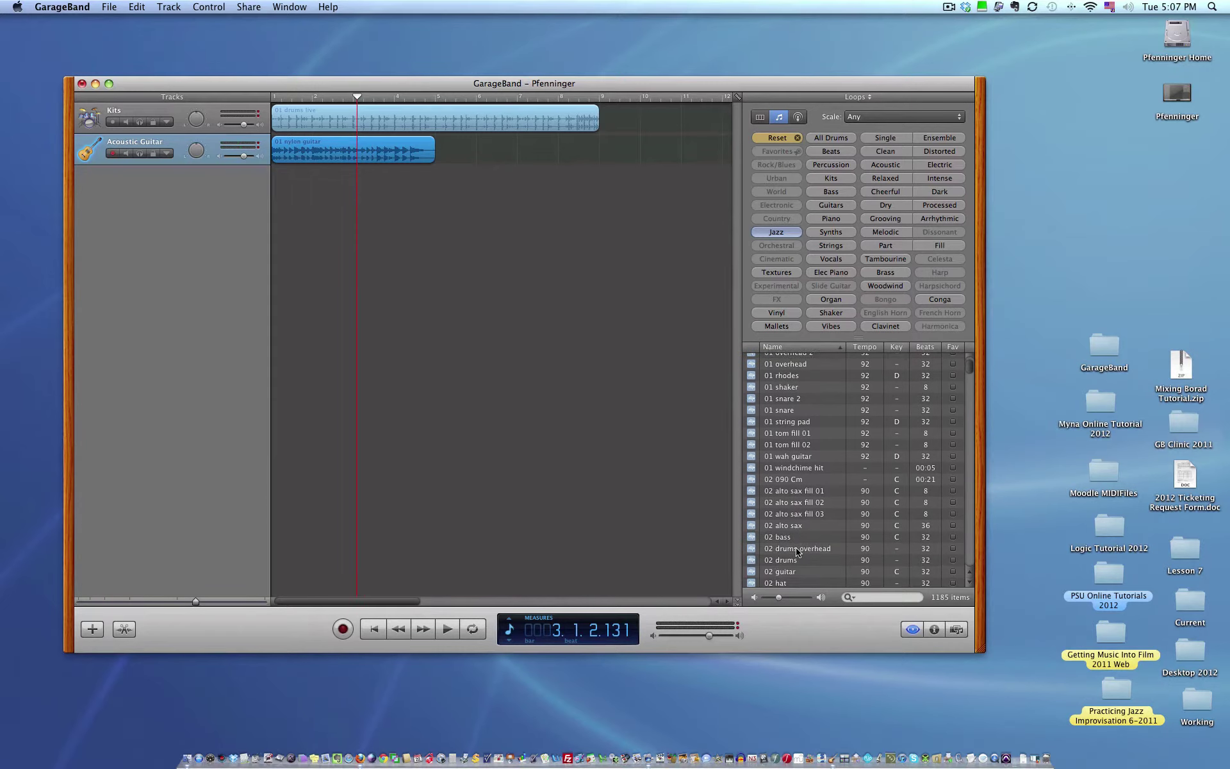
{"action": "scroll", "coordinate": [797, 552], "scroll_direction": "down", "scroll_amount": 5}
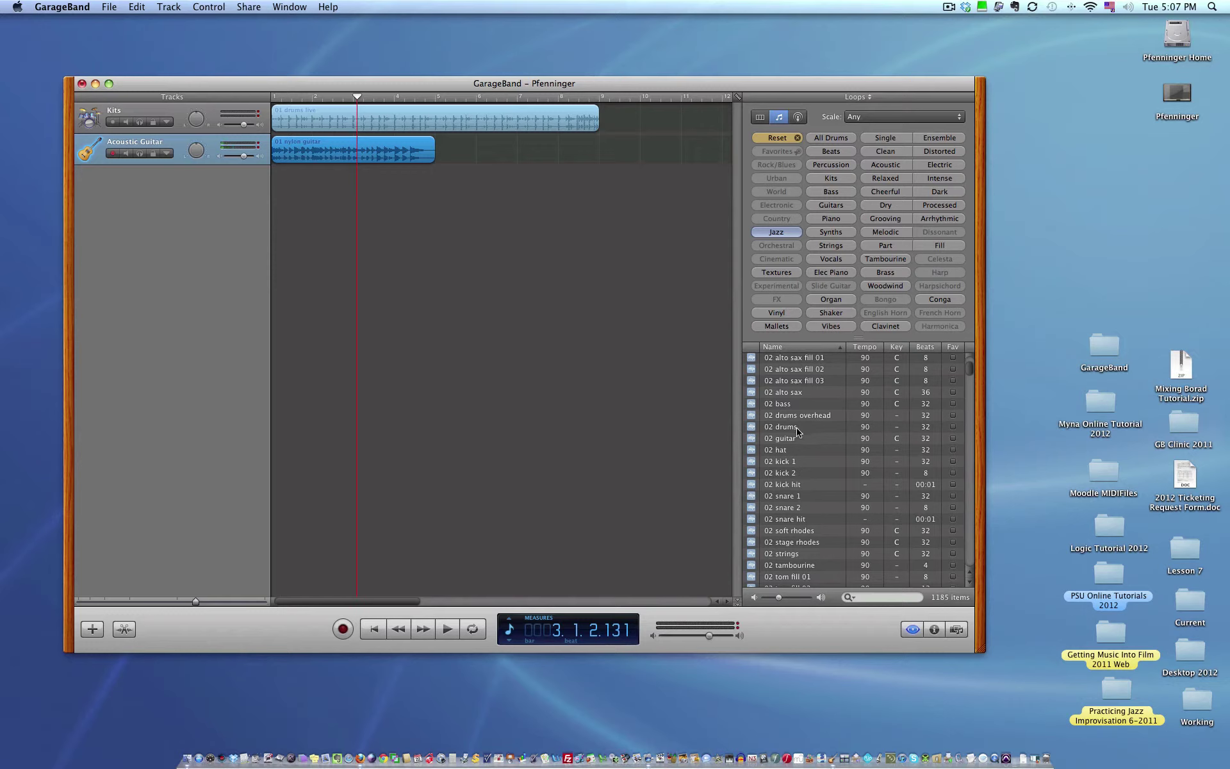
{"action": "scroll", "coordinate": [817, 516], "scroll_direction": "down", "scroll_amount": 6}
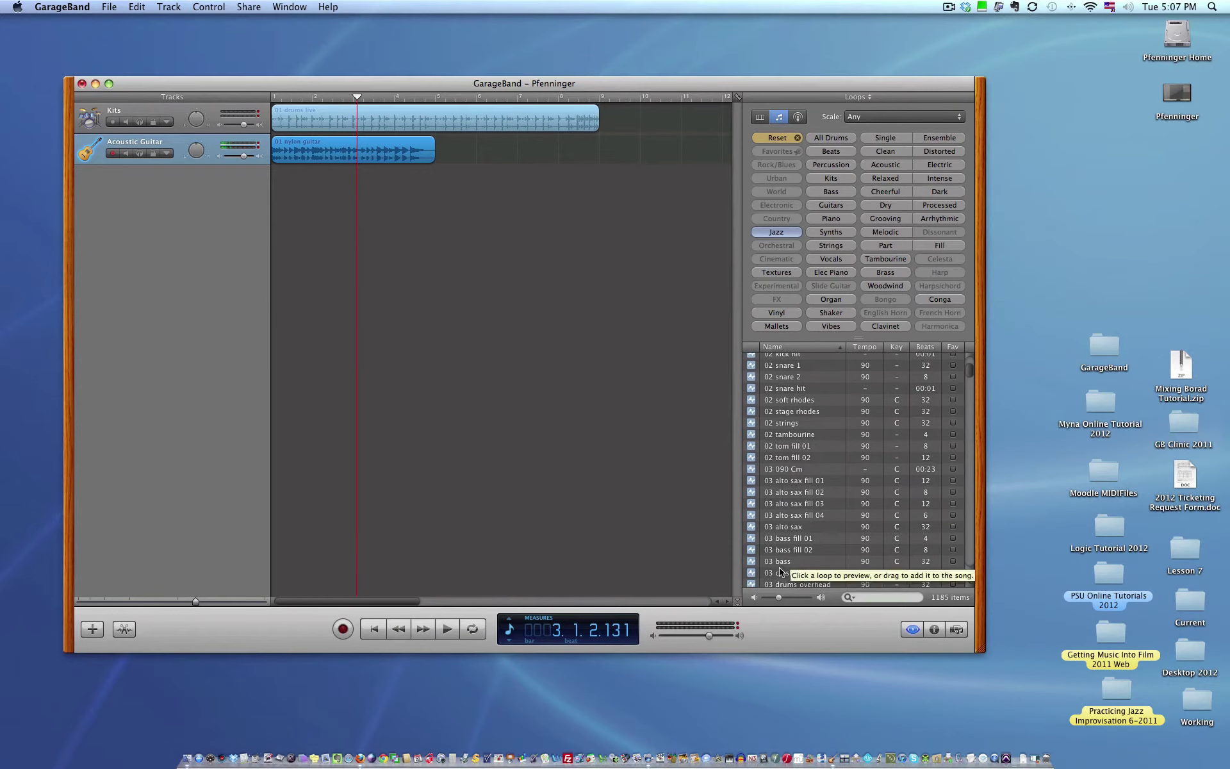
{"action": "left_click", "coordinate": [779, 564]}
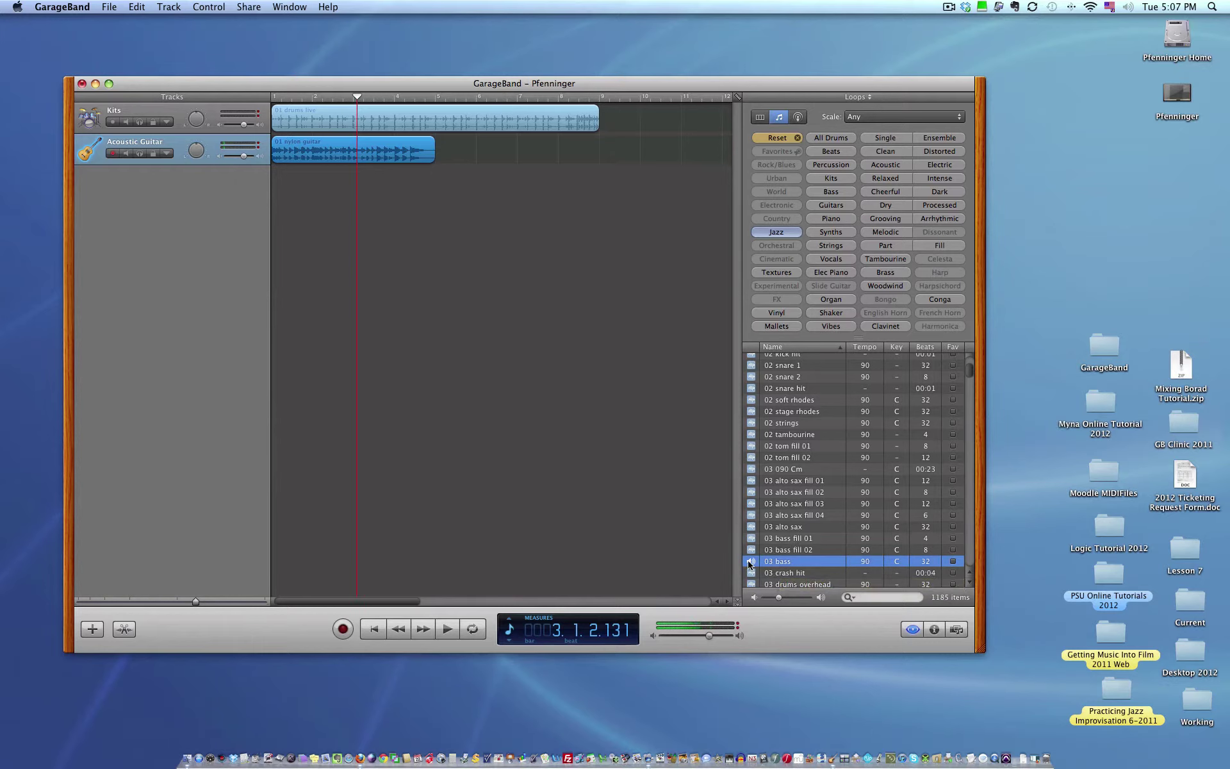
{"action": "left_click_drag", "start_coordinate": [750, 564], "coordinate": [289, 200]}
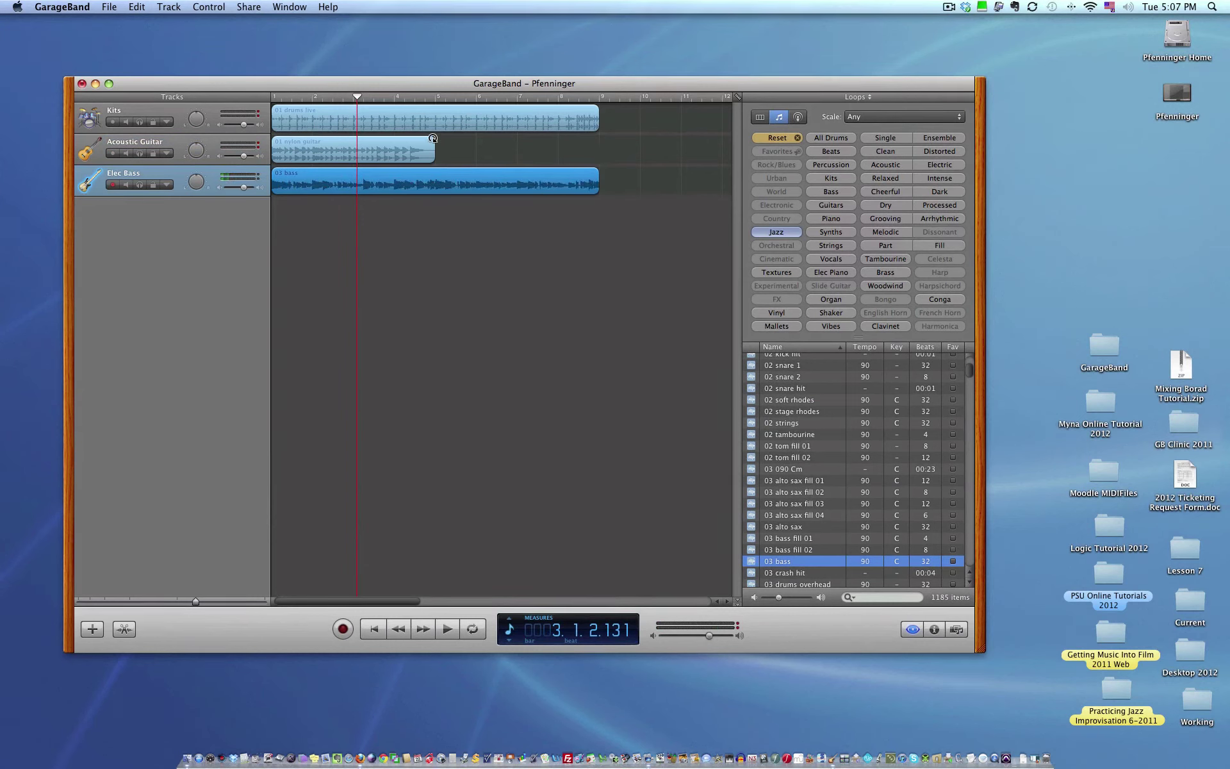
Loop the guitar region to match the drums and lower the guitar volume to about -5.6 dB.
{"action": "left_click_drag", "start_coordinate": [433, 138], "coordinate": [599, 142]}
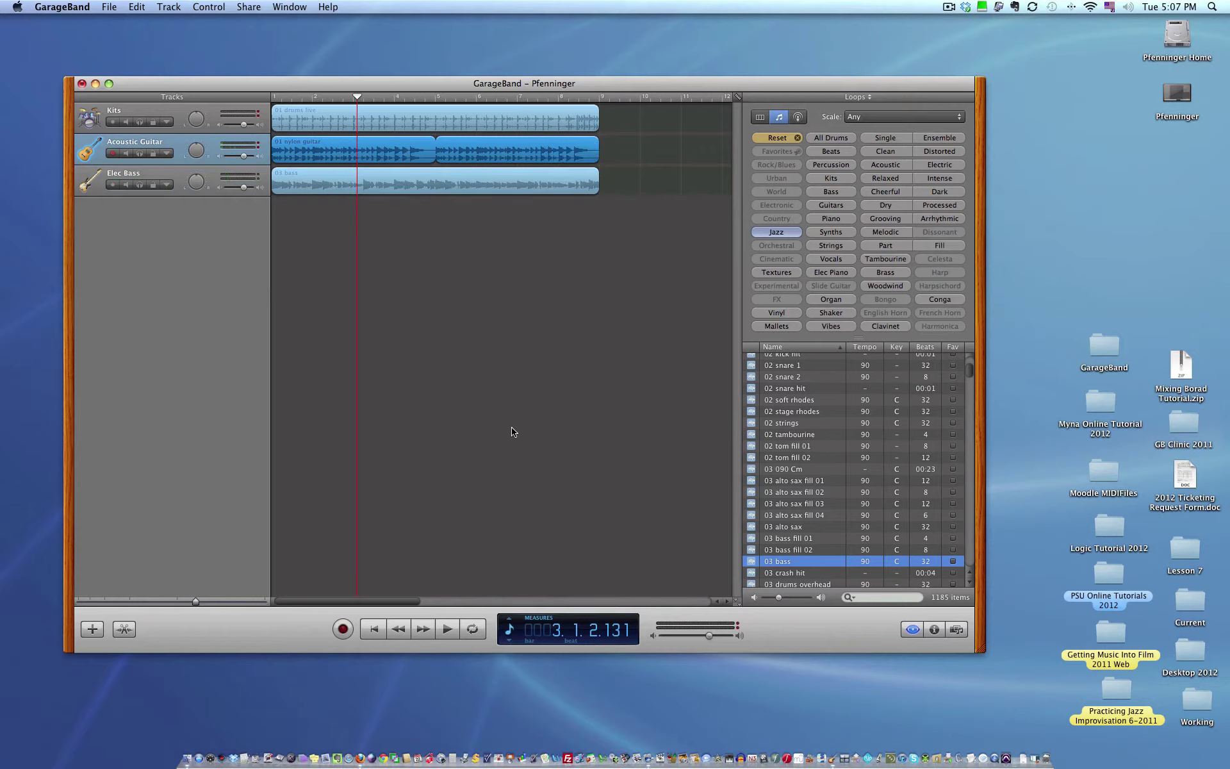
{"action": "left_click", "coordinate": [376, 633]}
{"action": "left_click", "coordinate": [446, 631]}
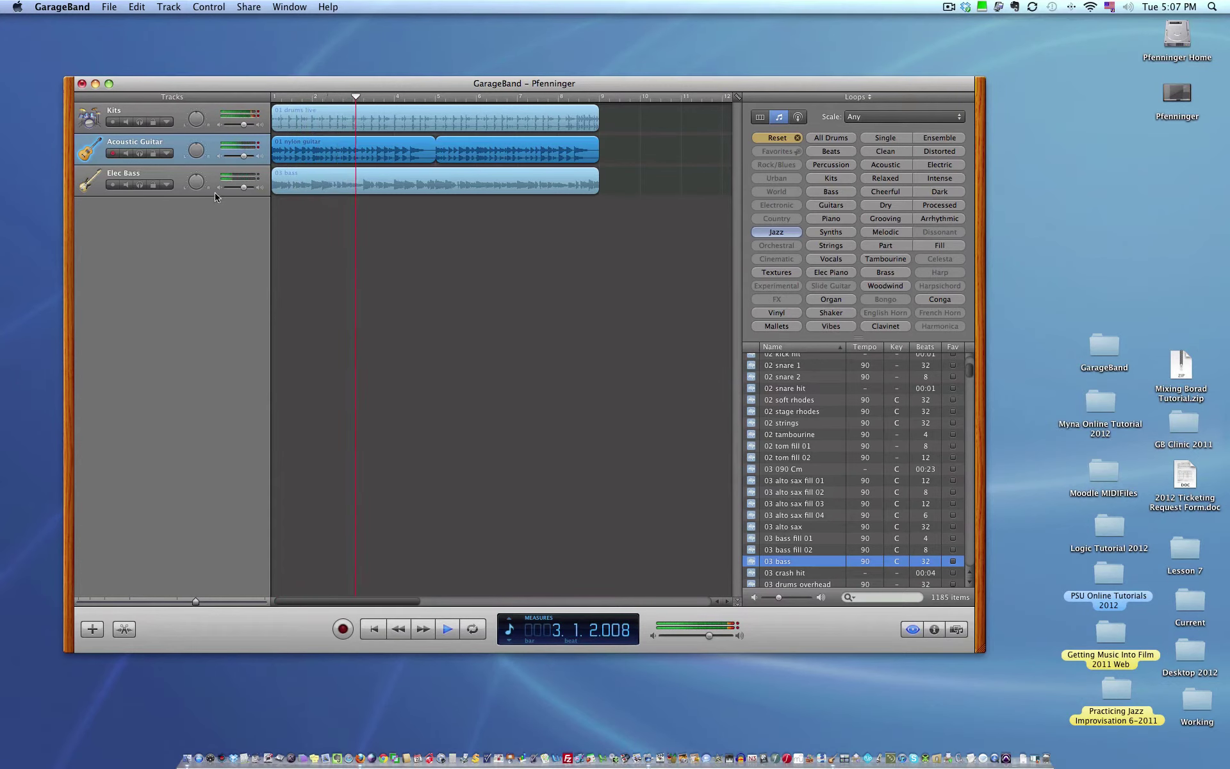
{"action": "left_click_drag", "start_coordinate": [243, 156], "coordinate": [234, 155]}
{"action": "key", "text": "space"}
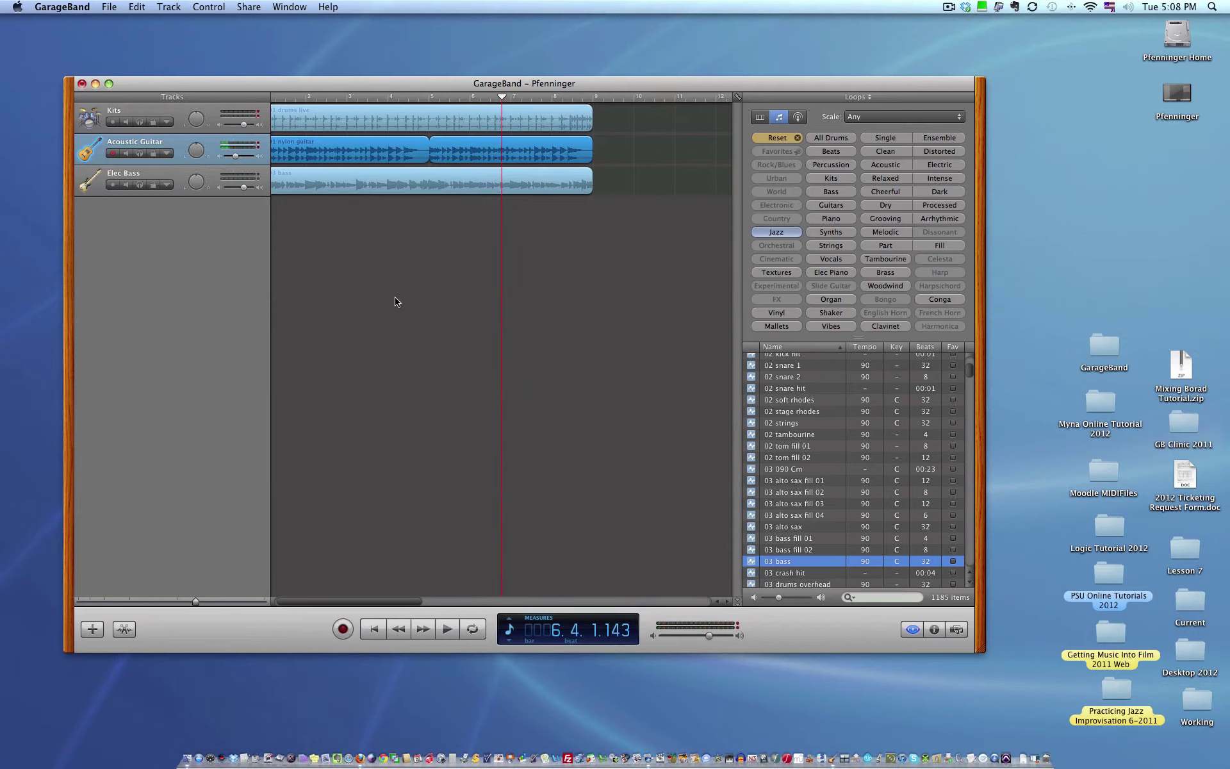
Draw an Acoustic Guitar volume automation curve with three points, raising the middle one.
{"action": "left_click", "coordinate": [166, 154]}
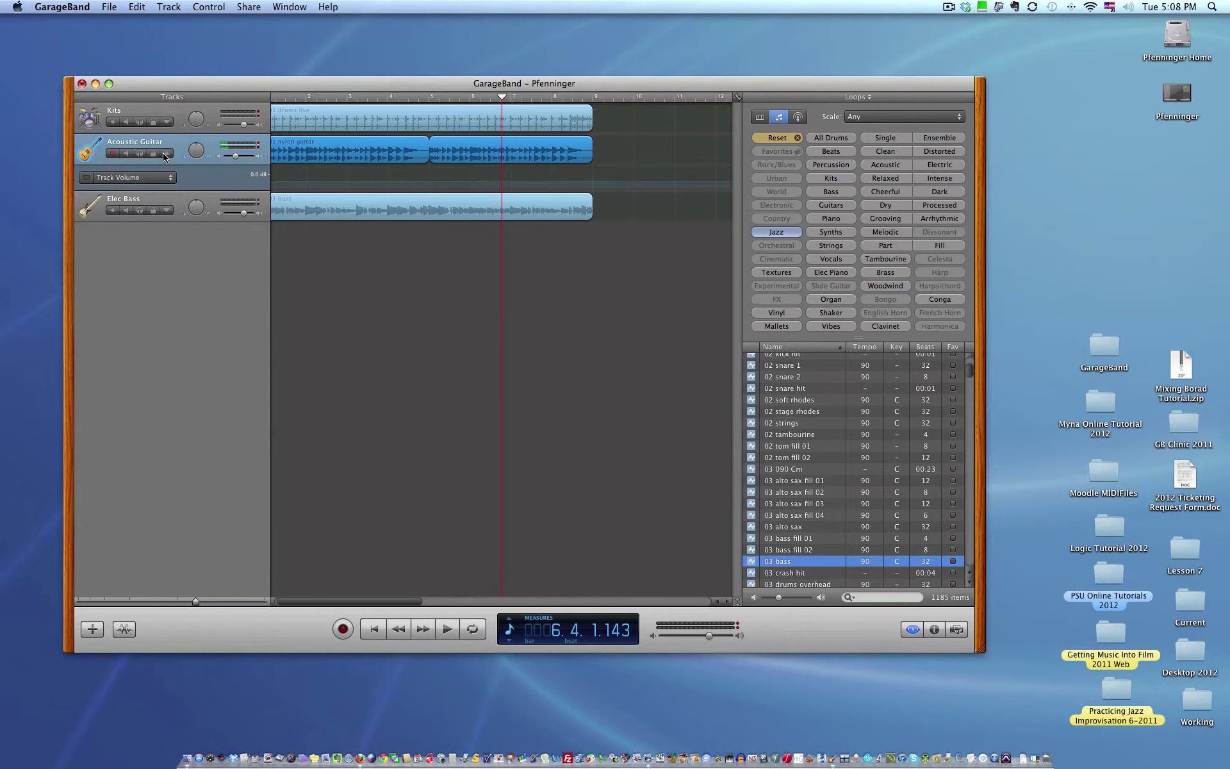
{"action": "left_click", "coordinate": [276, 186]}
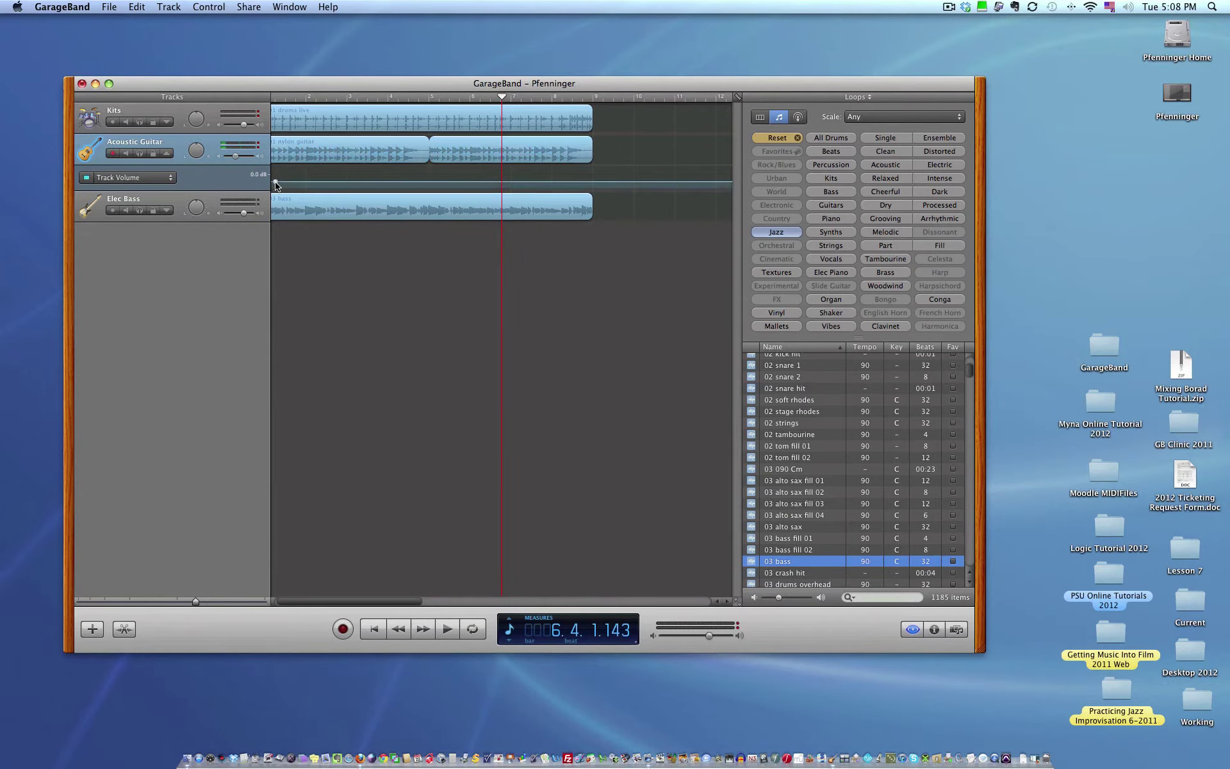
{"action": "left_click", "coordinate": [326, 181]}
{"action": "left_click_drag", "start_coordinate": [327, 177], "coordinate": [551, 187]}
{"action": "left_click", "coordinate": [384, 170]}
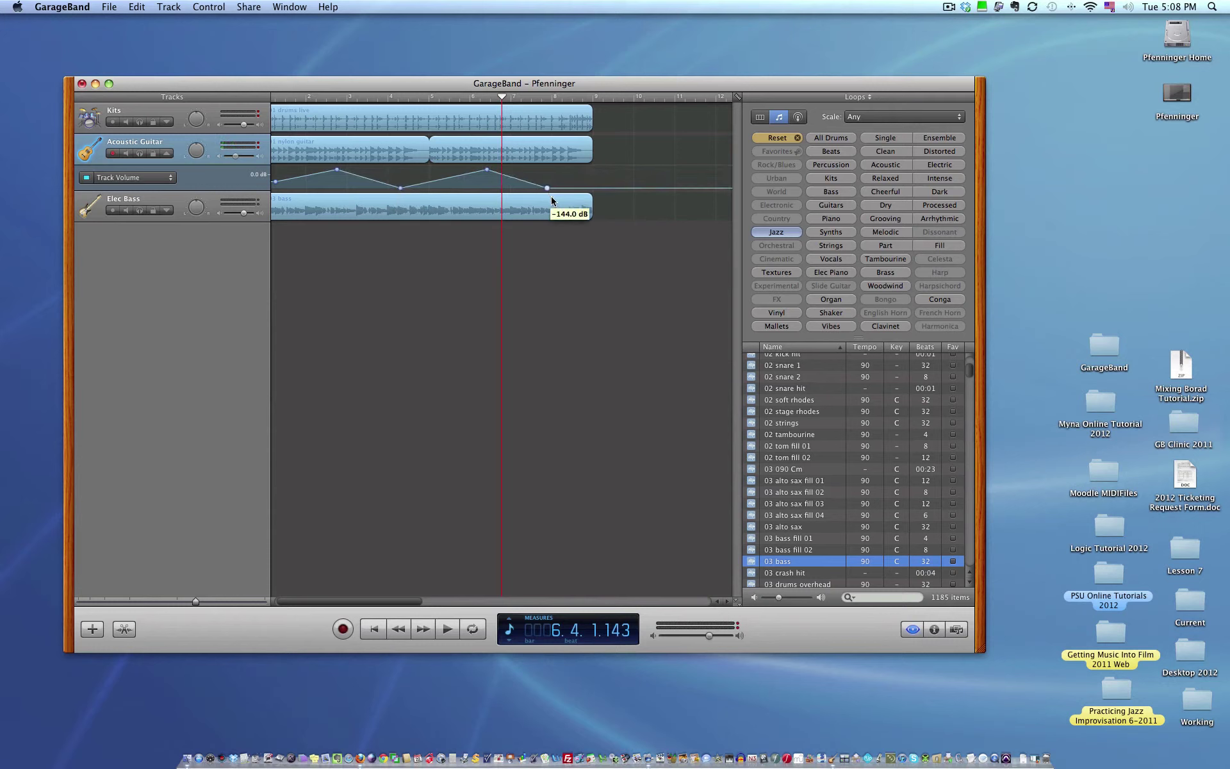
Play the song from the start to hear the automation, then close the automation lane.
{"action": "left_click", "coordinate": [372, 628]}
{"action": "left_click", "coordinate": [446, 630]}
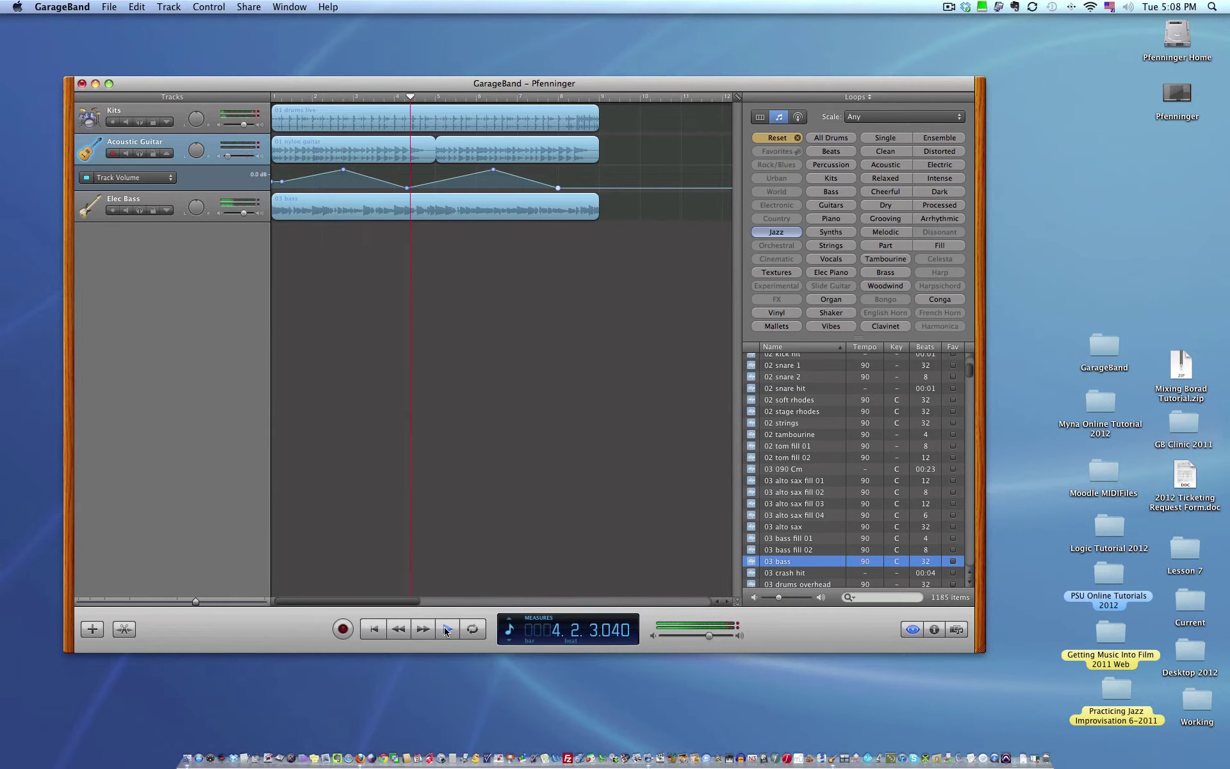
{"action": "left_click", "coordinate": [446, 631]}
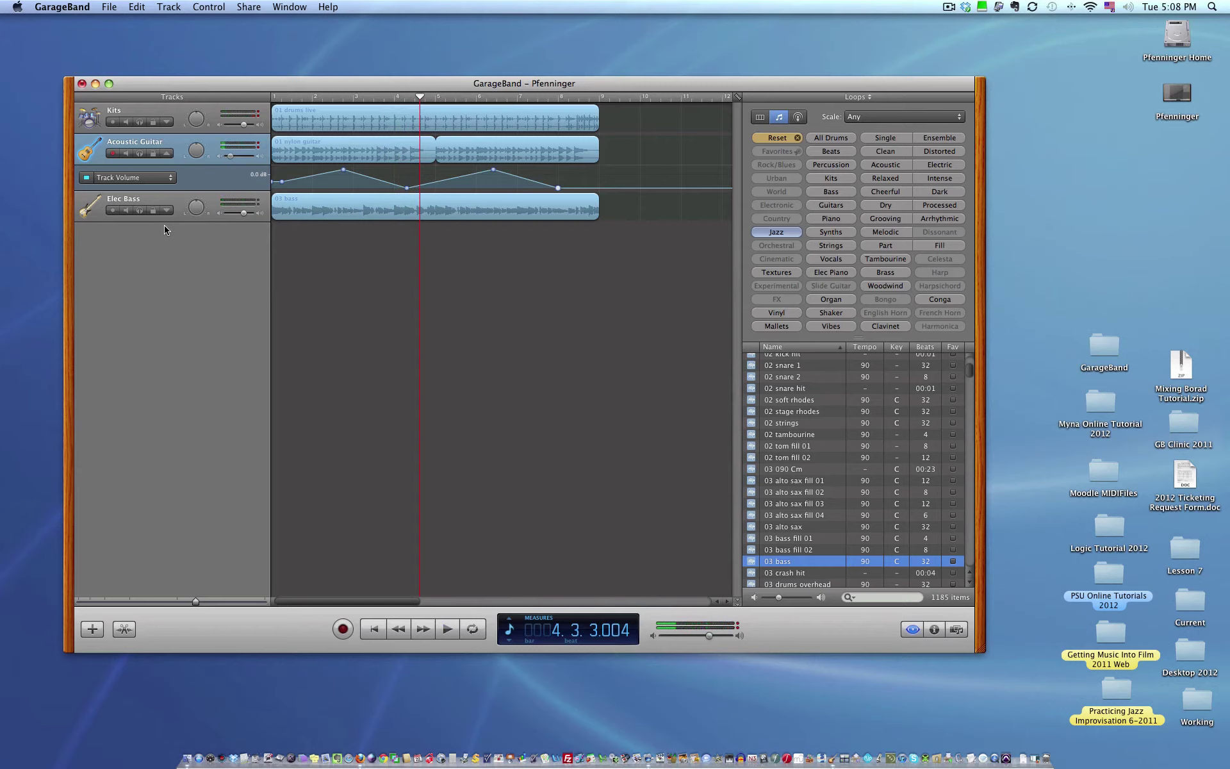
{"action": "left_click", "coordinate": [170, 178]}
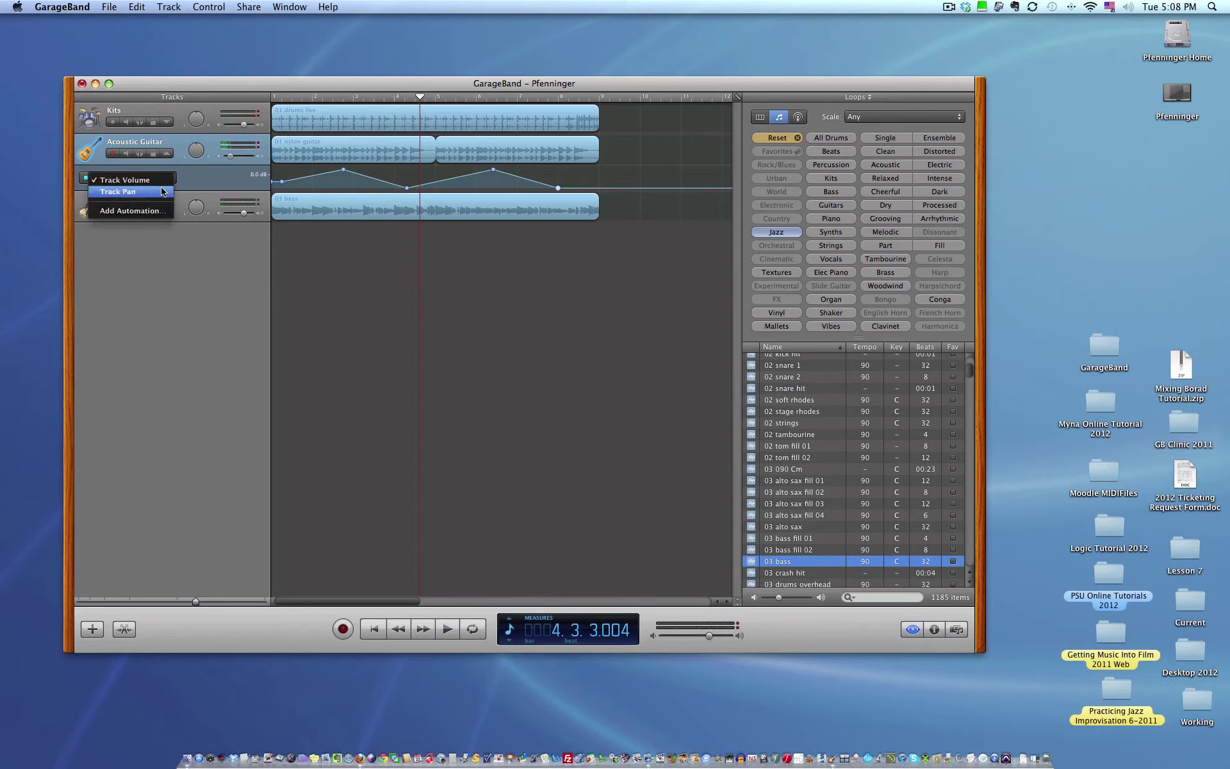
{"action": "left_click", "coordinate": [329, 329]}
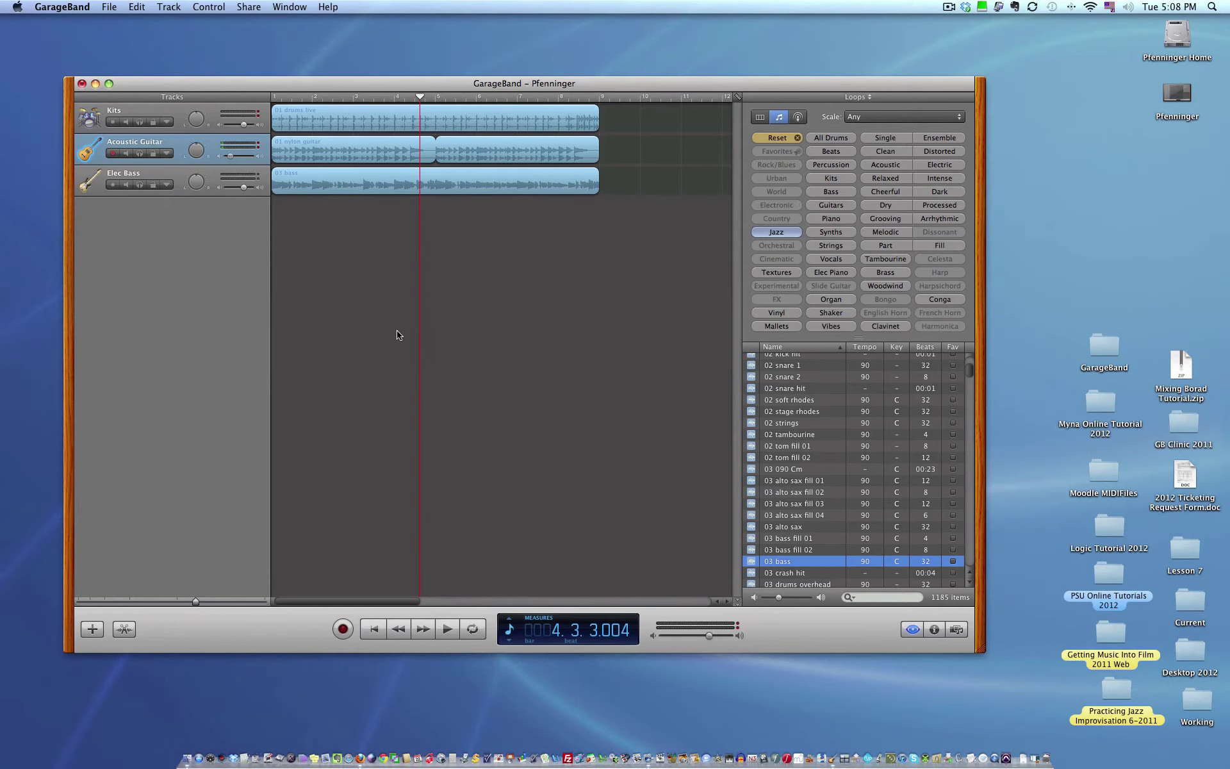
Move the playhead back to the start of the song.
{"action": "left_click", "coordinate": [376, 630]}
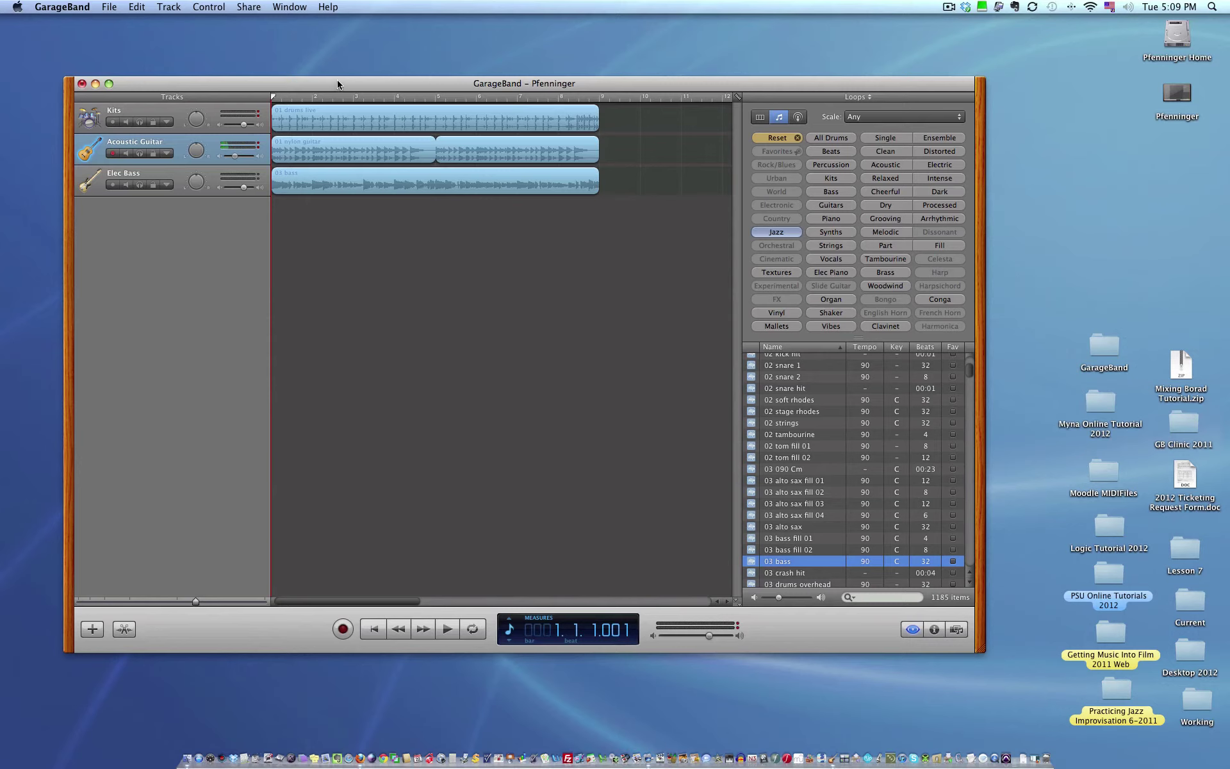
Start exporting the song to disk with the MP3 Encoder at Good Quality, 64 kbps stereo.
{"action": "left_click", "coordinate": [255, 9]}
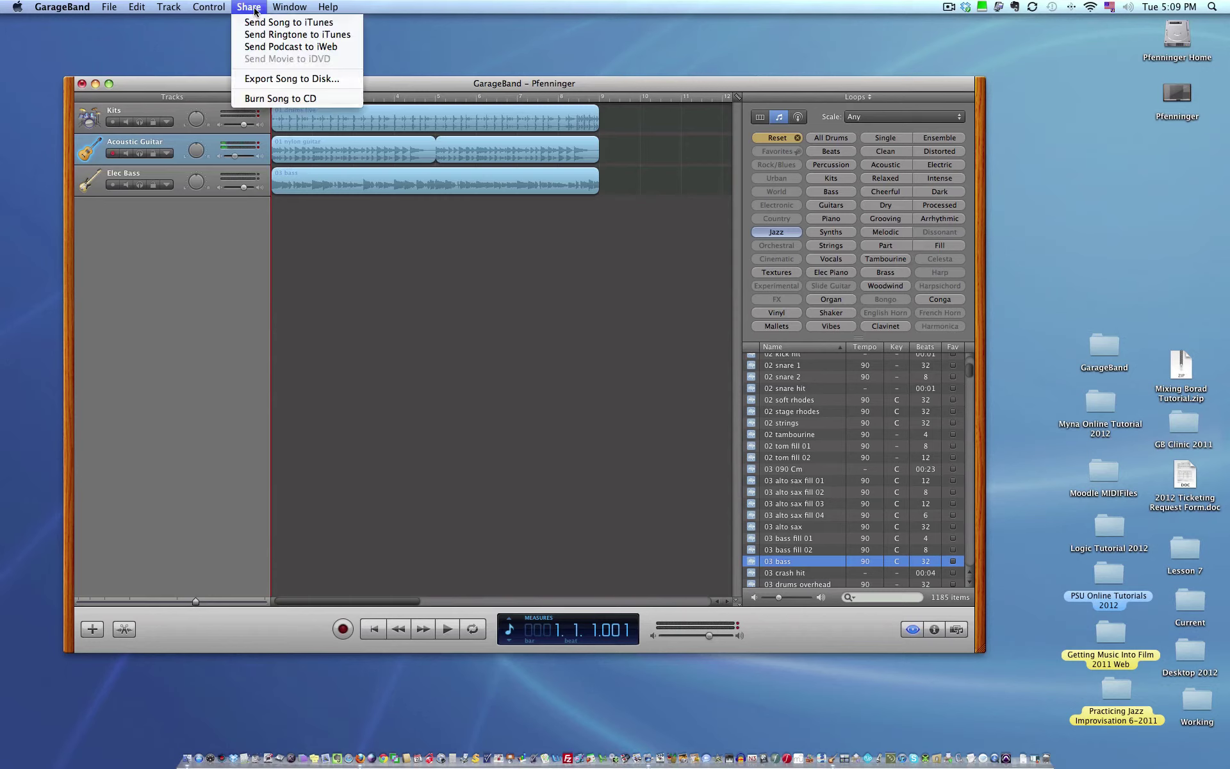
{"action": "left_click", "coordinate": [283, 79]}
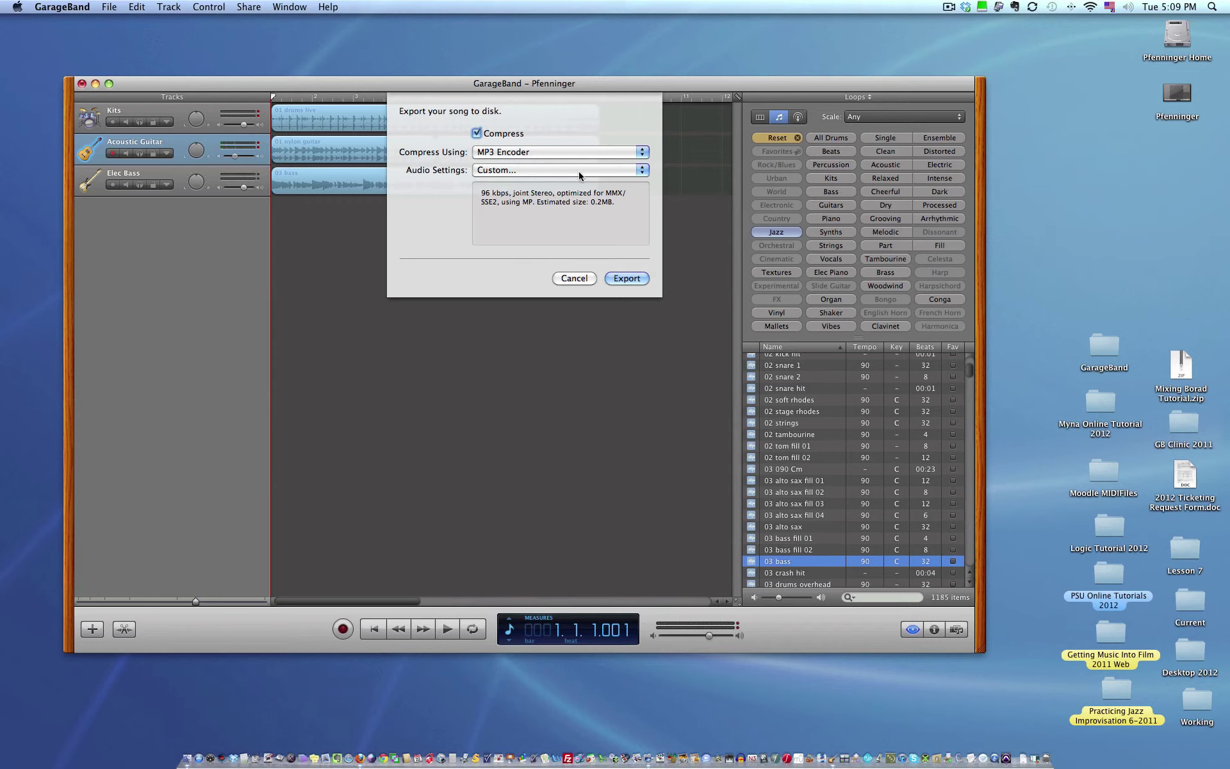
{"action": "left_click", "coordinate": [557, 171]}
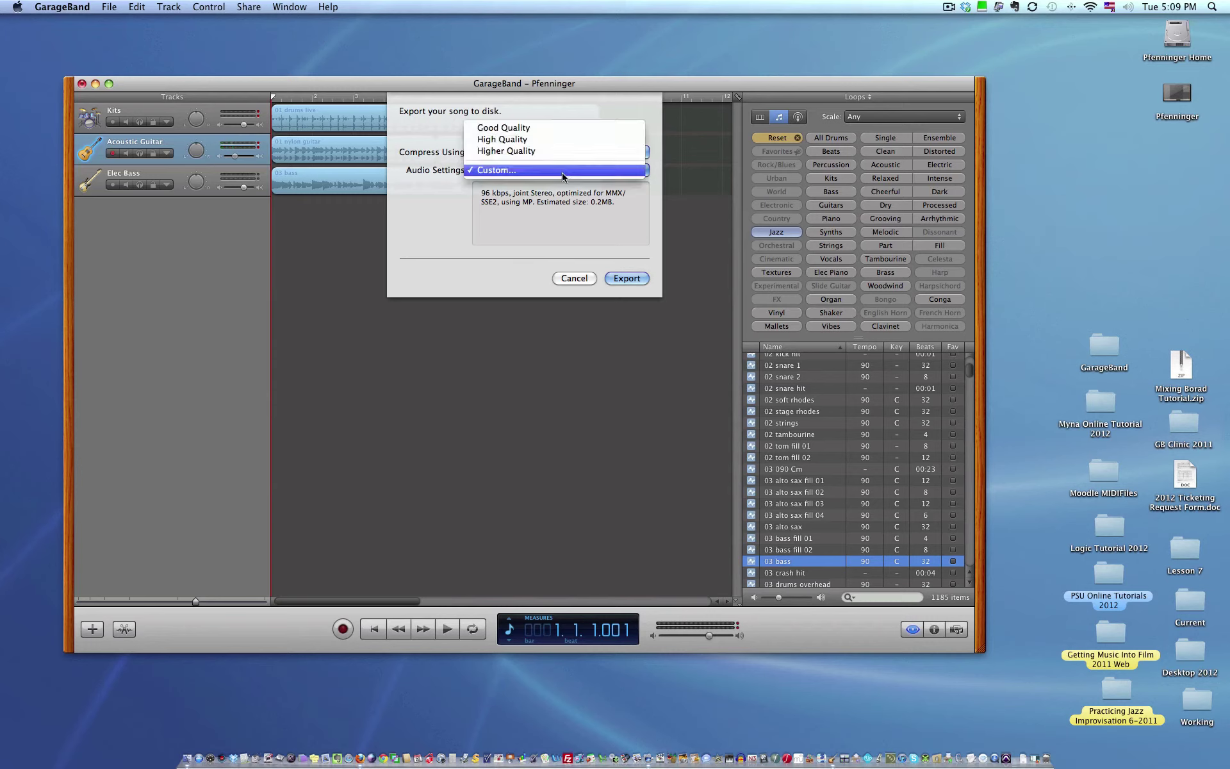
{"action": "left_click", "coordinate": [541, 128]}
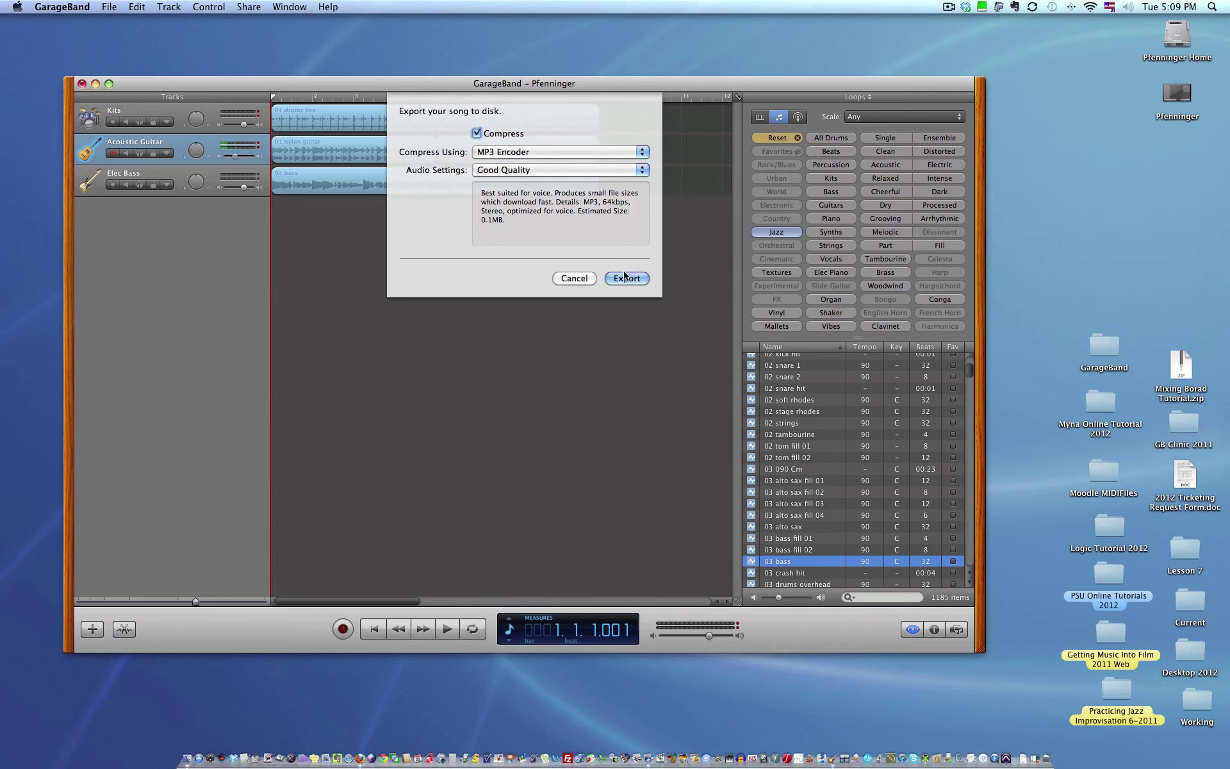
{"action": "left_click", "coordinate": [597, 170]}
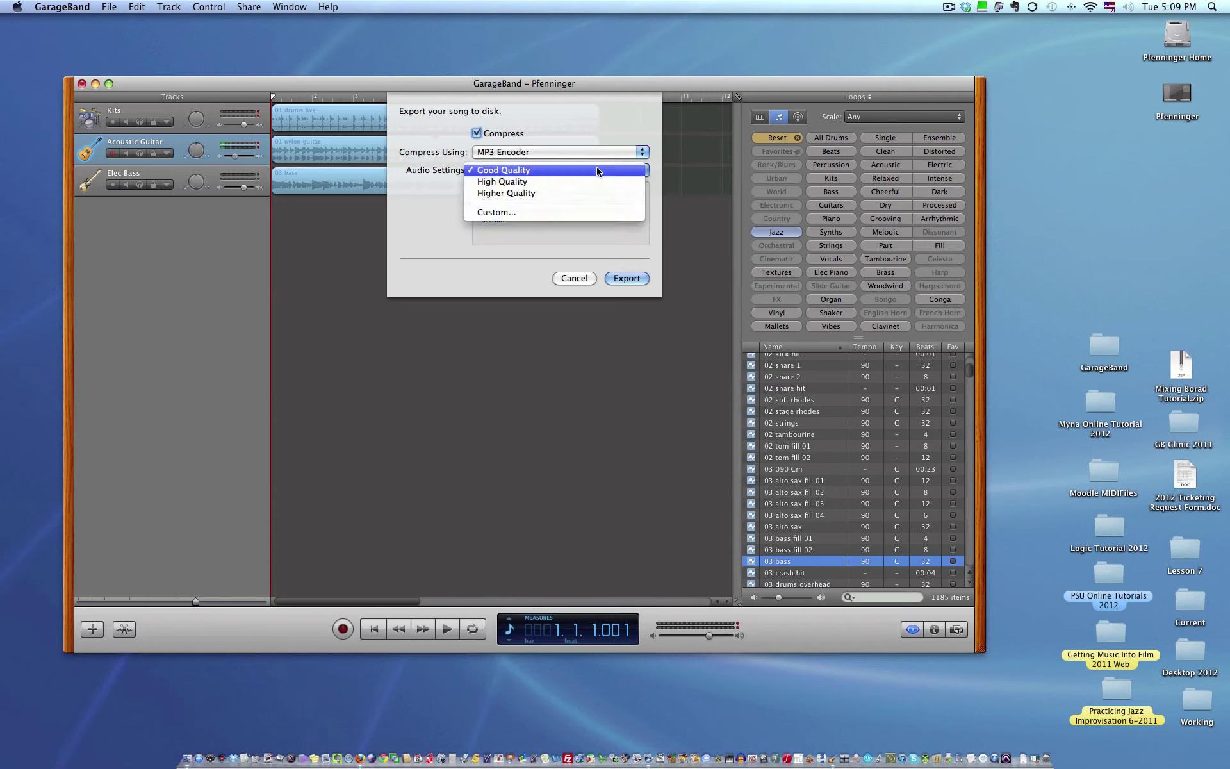
Switch the MP3 export to Custom settings, keeping the bit rate at 96 kbps joint stereo.
{"action": "left_click", "coordinate": [578, 213]}
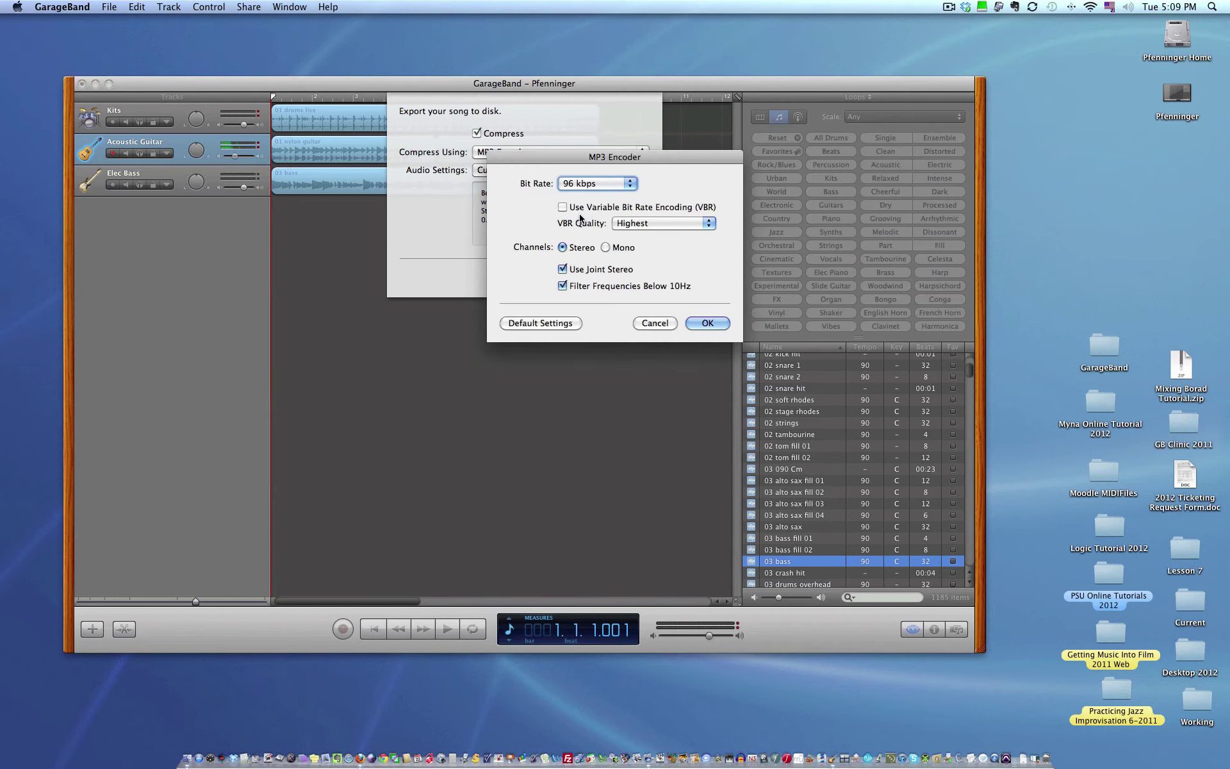
{"action": "left_click", "coordinate": [625, 184]}
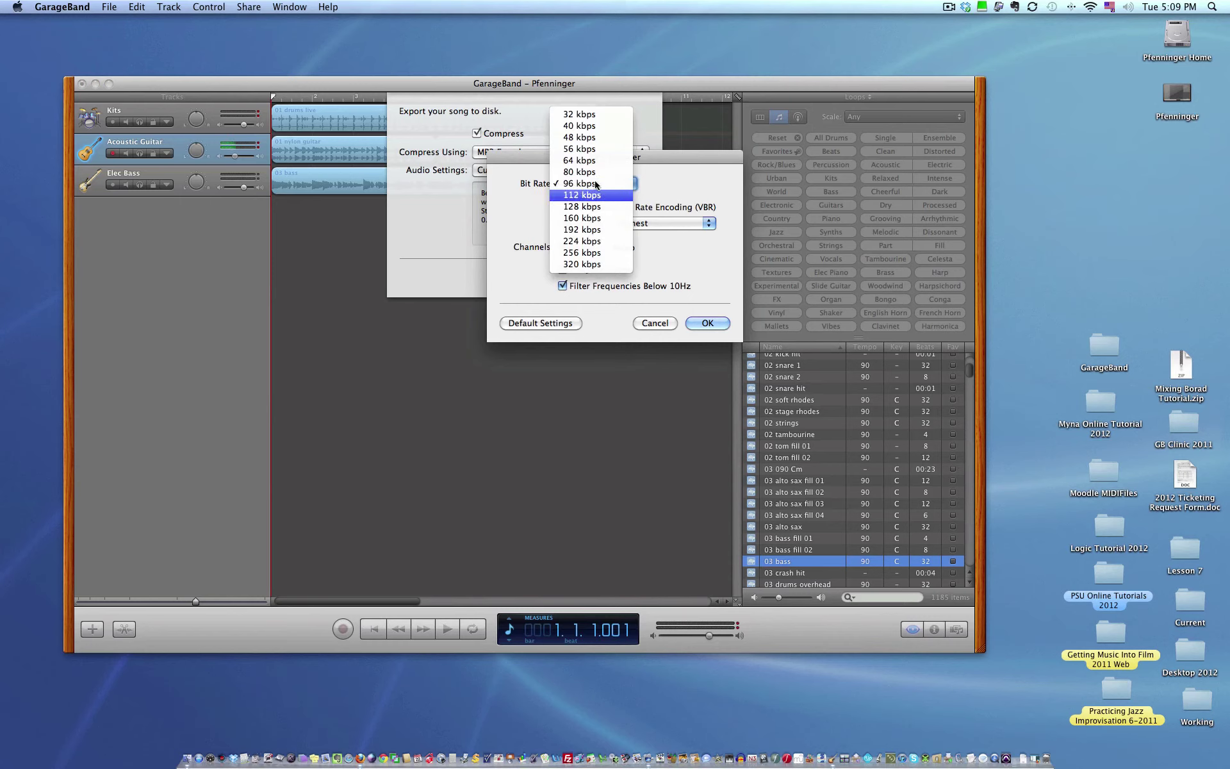
{"action": "left_click", "coordinate": [596, 184]}
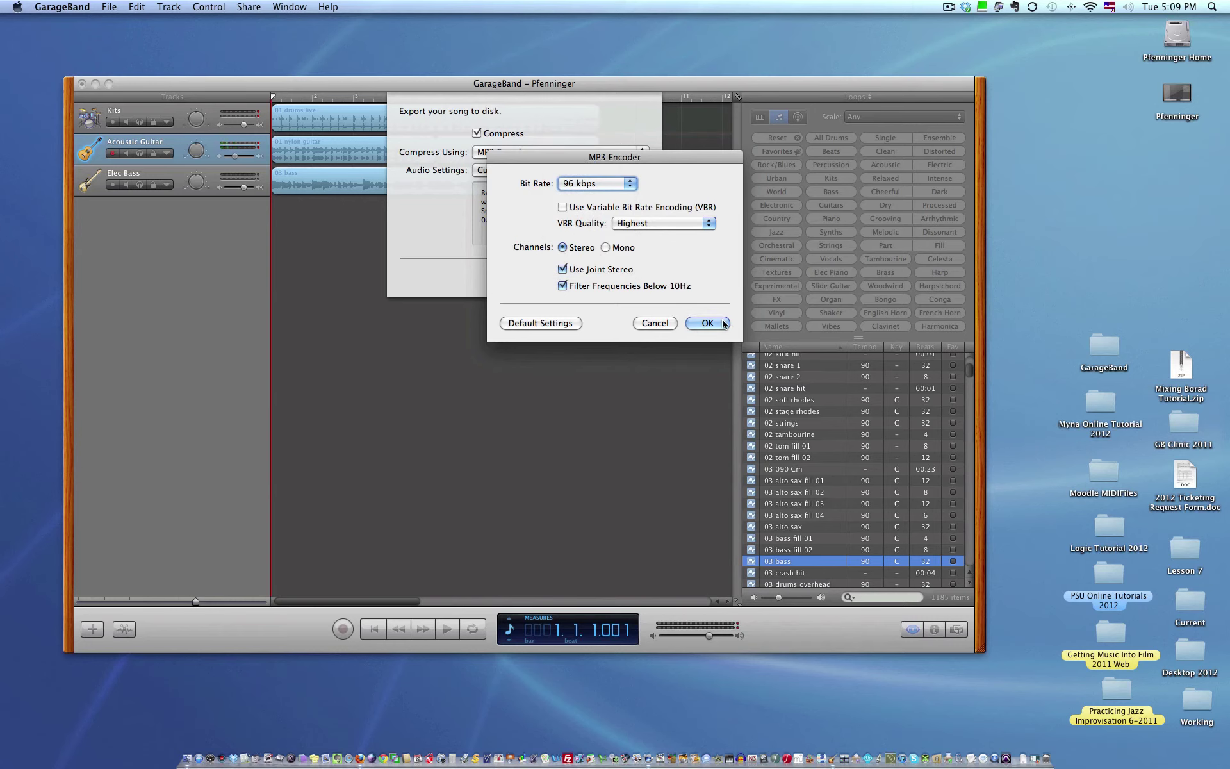
{"action": "left_click", "coordinate": [707, 323]}
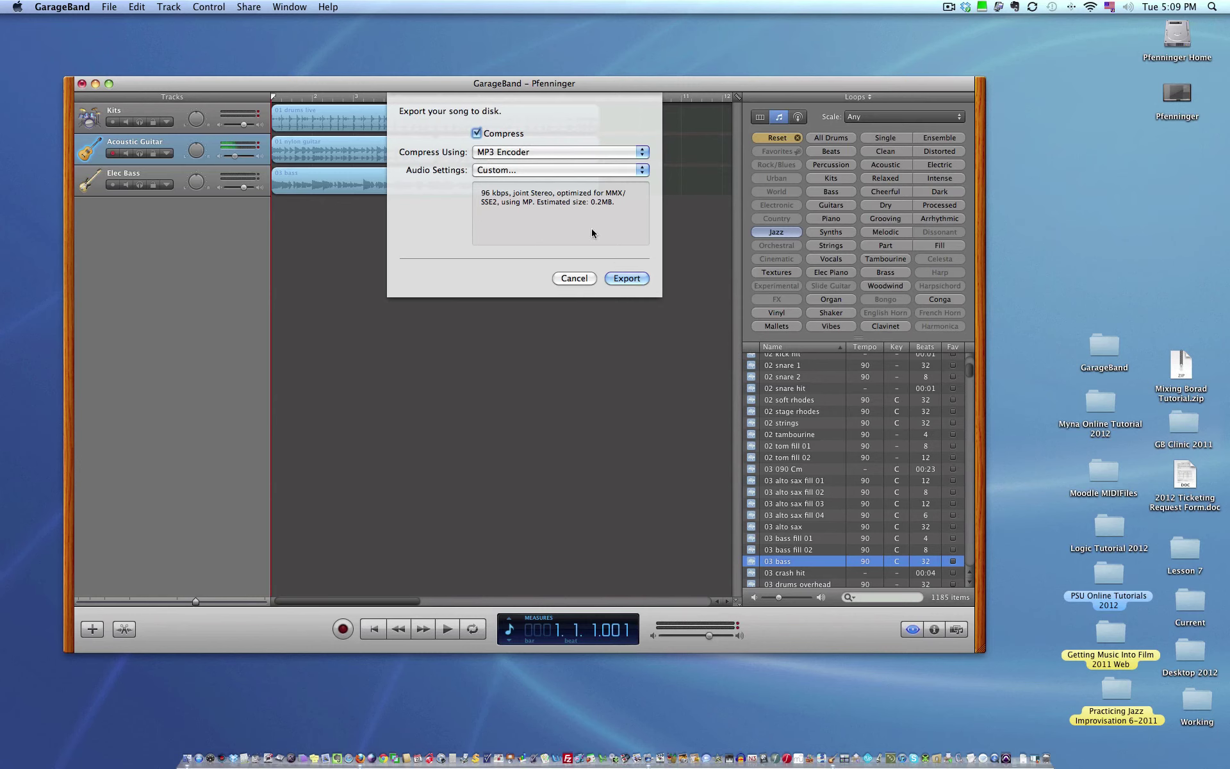
Save the export as Pfenninger.mp3 on the Desktop and reposition its desktop icon.
{"action": "left_click", "coordinate": [624, 278]}
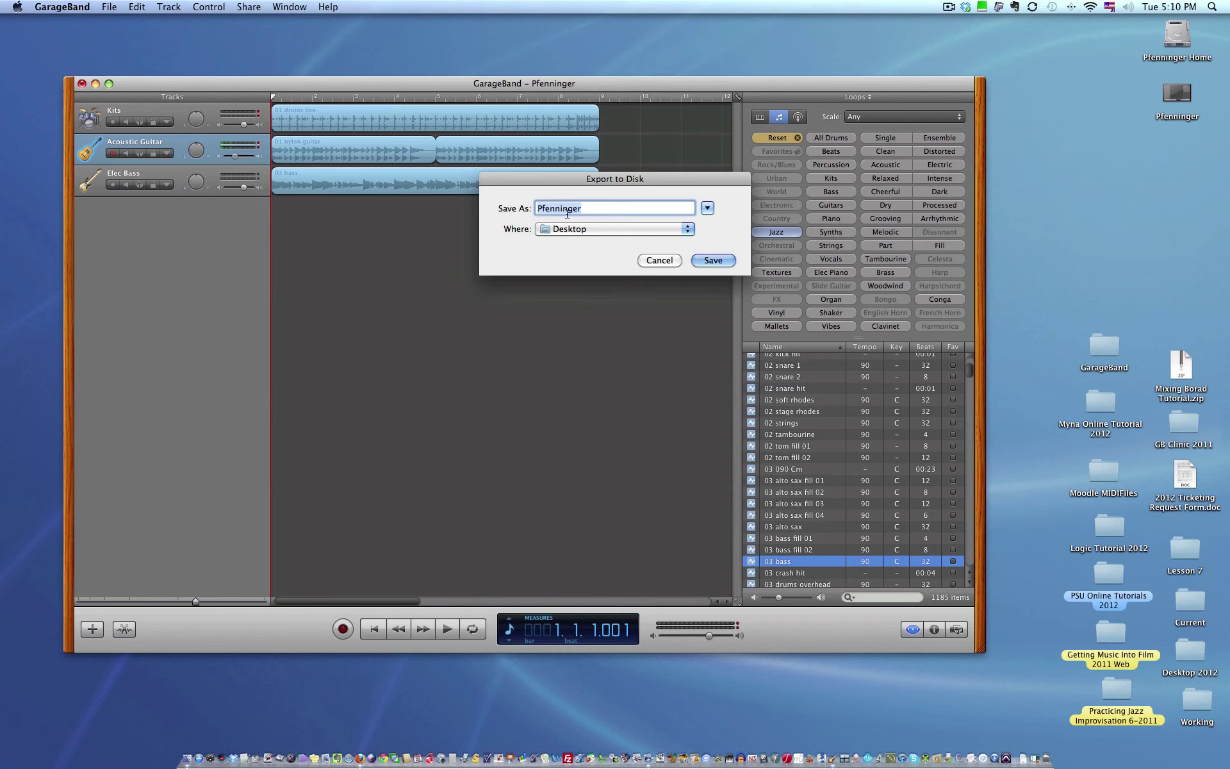
{"action": "left_click", "coordinate": [711, 260]}
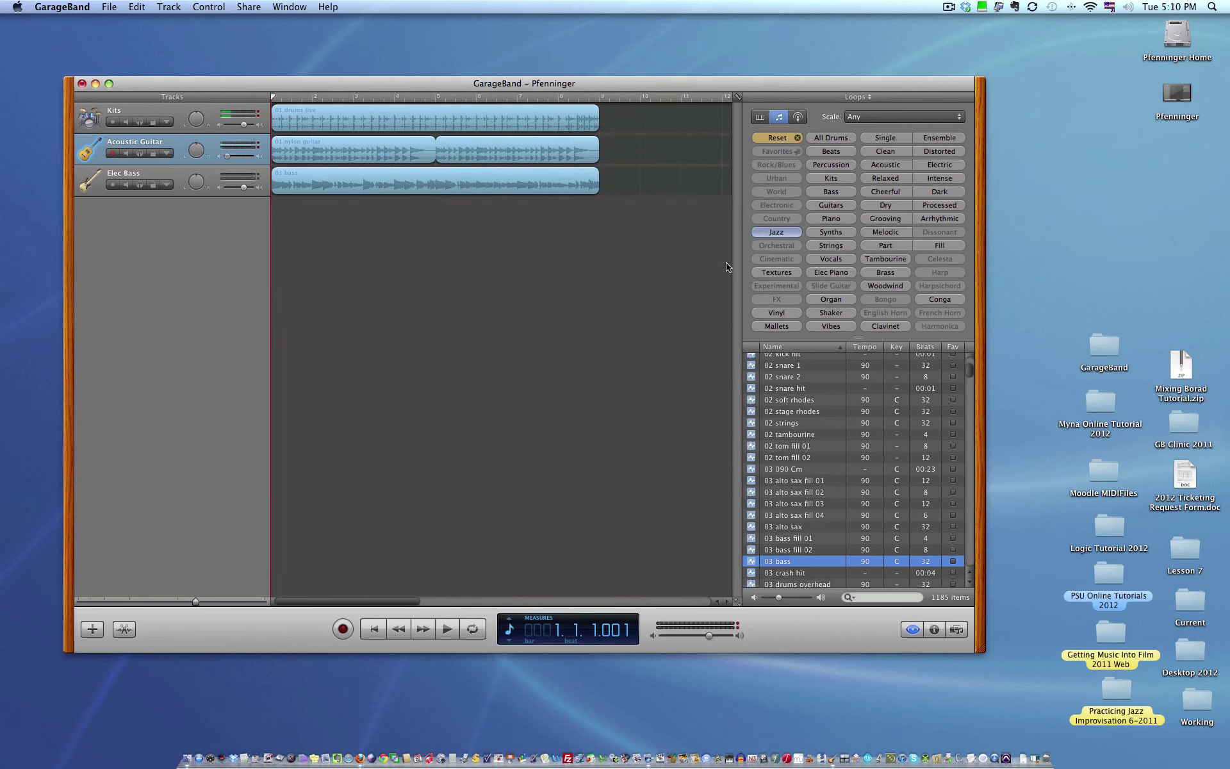
{"action": "left_click_drag", "start_coordinate": [1187, 174], "coordinate": [1125, 213]}
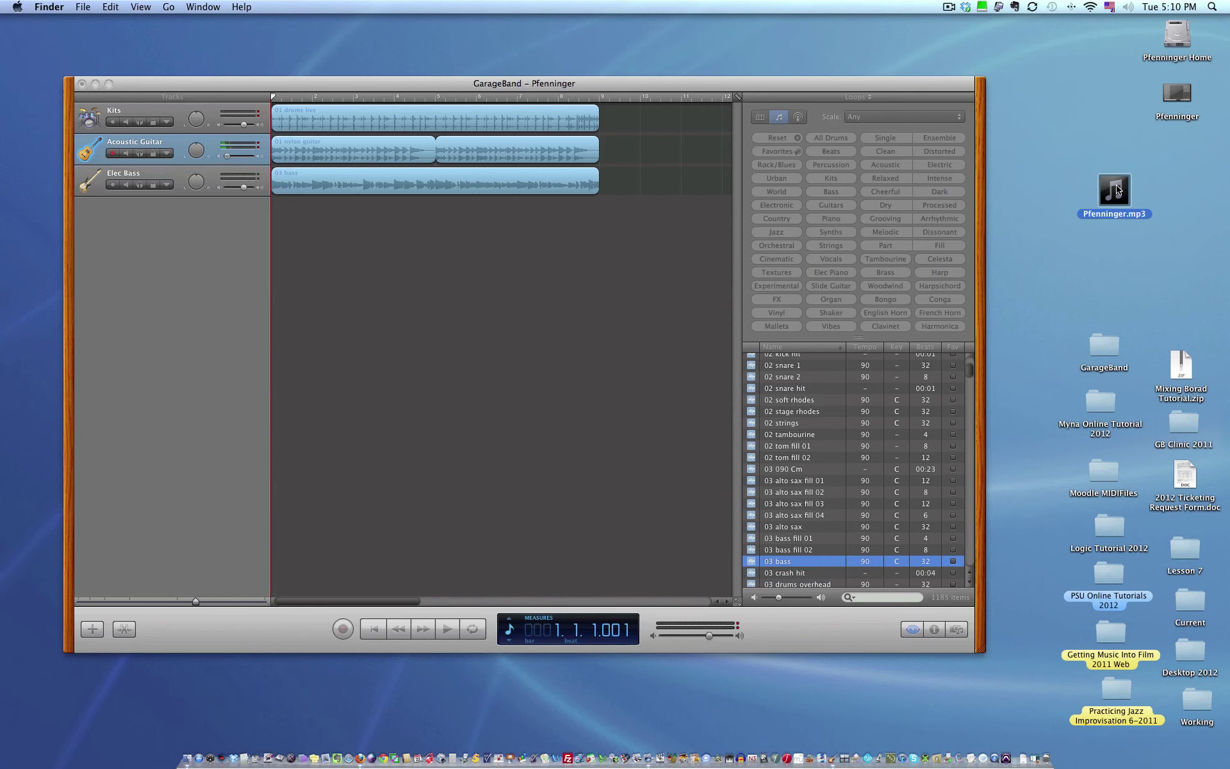
Preview Pfenninger.mp3 in Quick Look, close it, and return to GarageBand.
{"action": "key", "text": "space"}
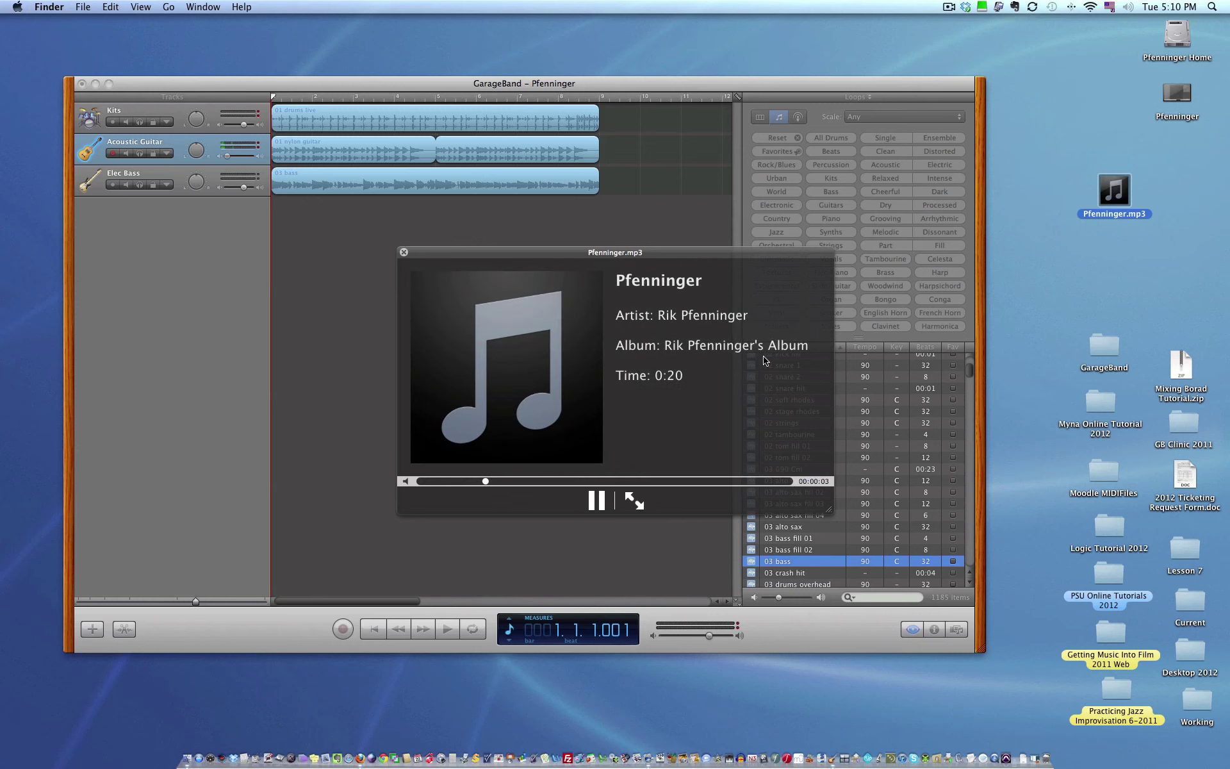
{"action": "key", "text": "space"}
{"action": "left_click", "coordinate": [581, 367]}
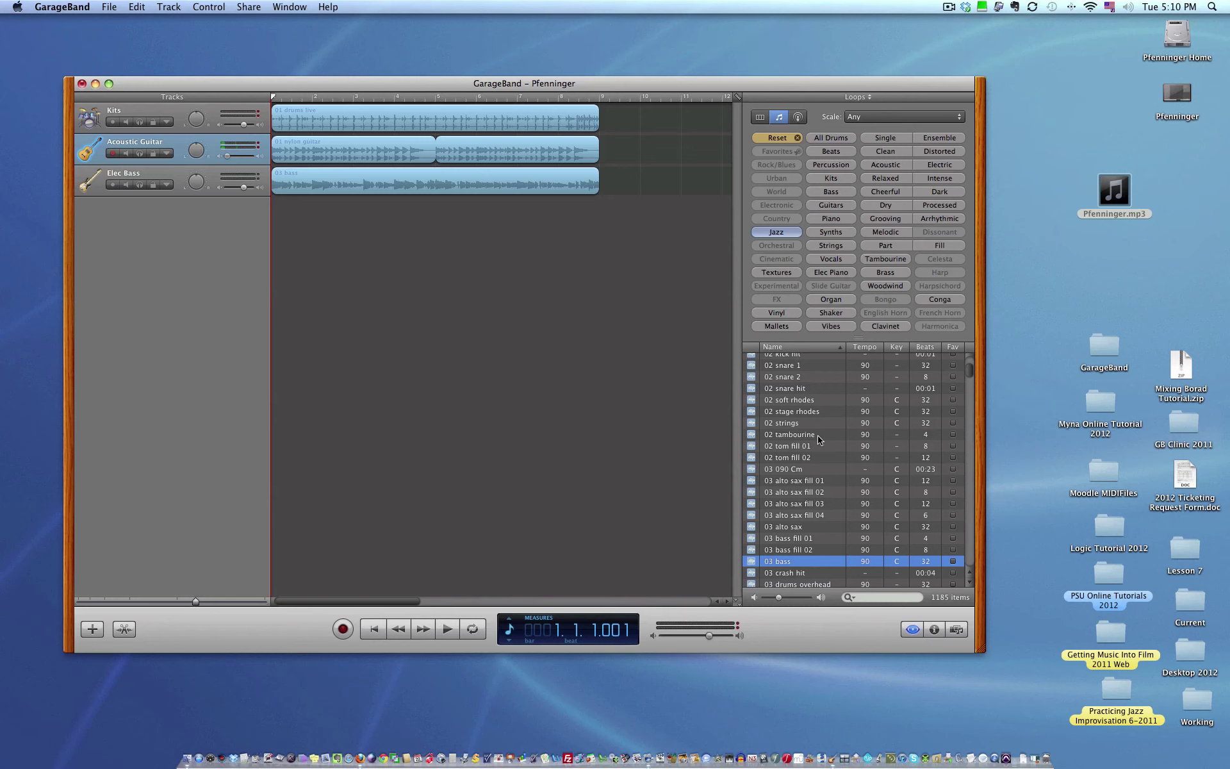
Reset the Loop Browser to the Bass keyword and audition the 03 bass fill 01 loop.
{"action": "left_click", "coordinate": [775, 139]}
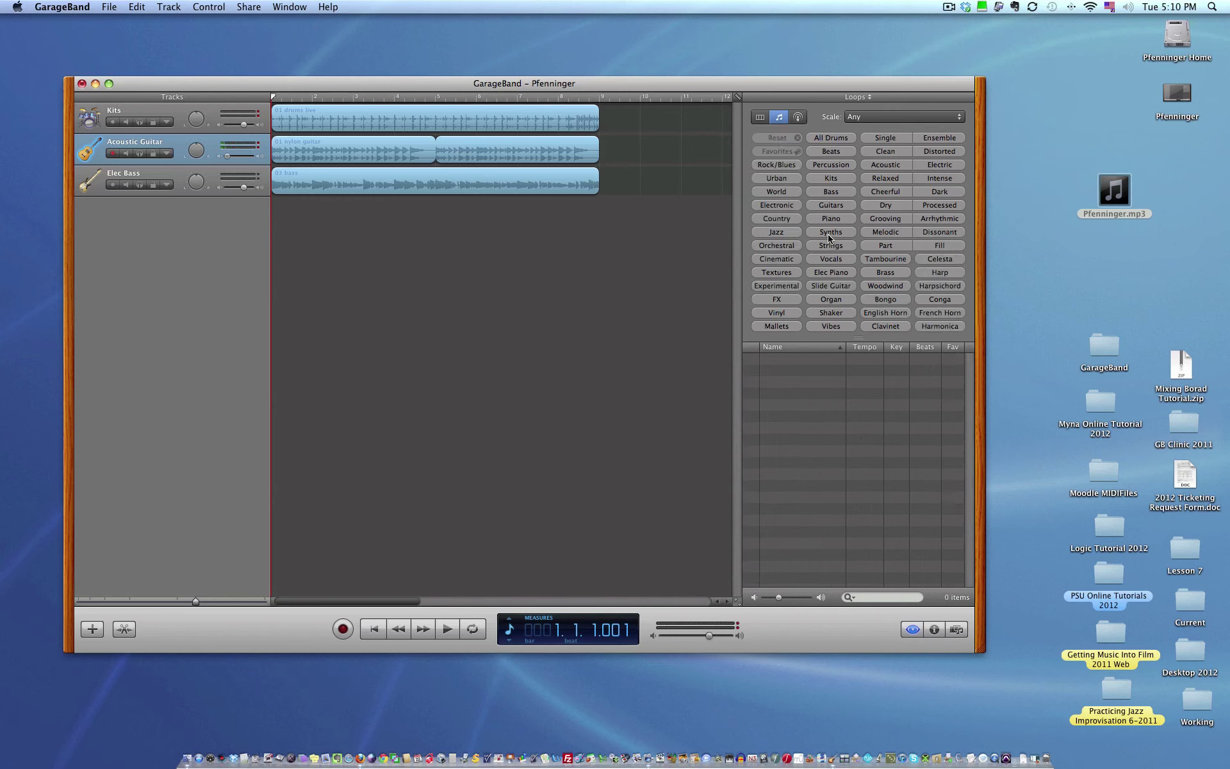
{"action": "left_click", "coordinate": [835, 192]}
{"action": "left_click", "coordinate": [780, 383]}
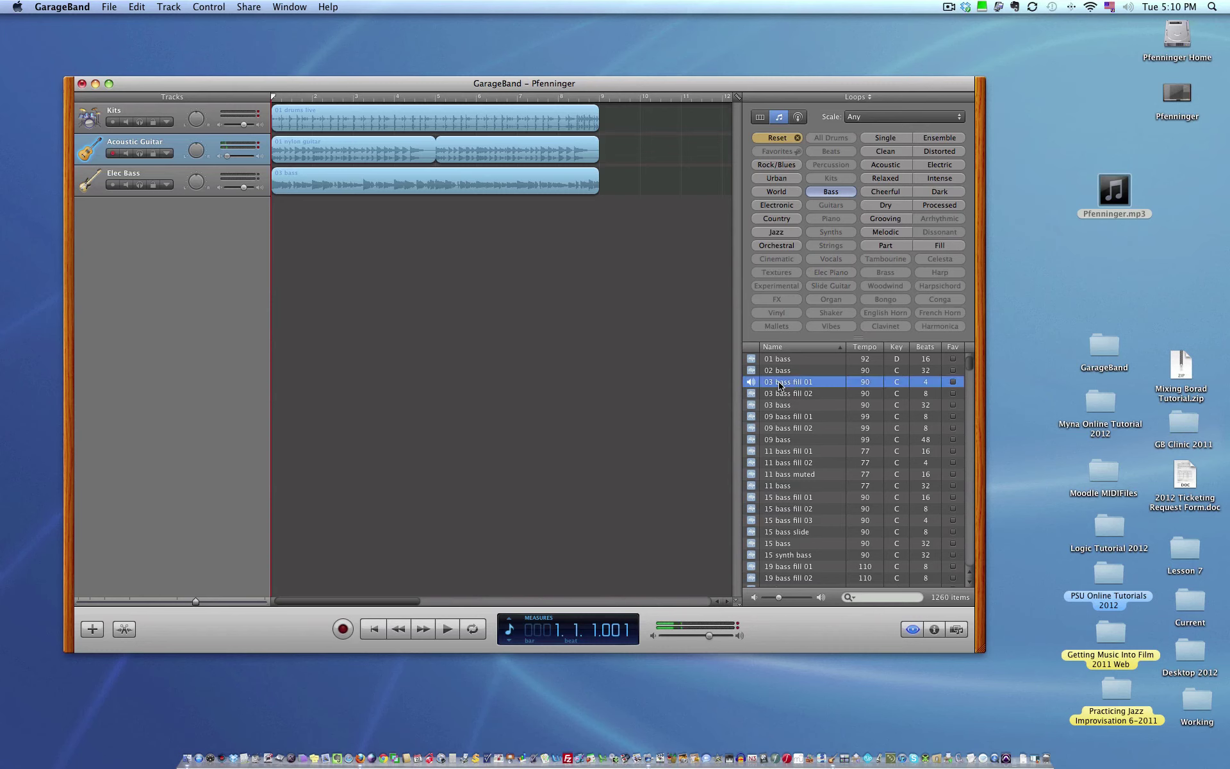
{"action": "key", "text": "space"}
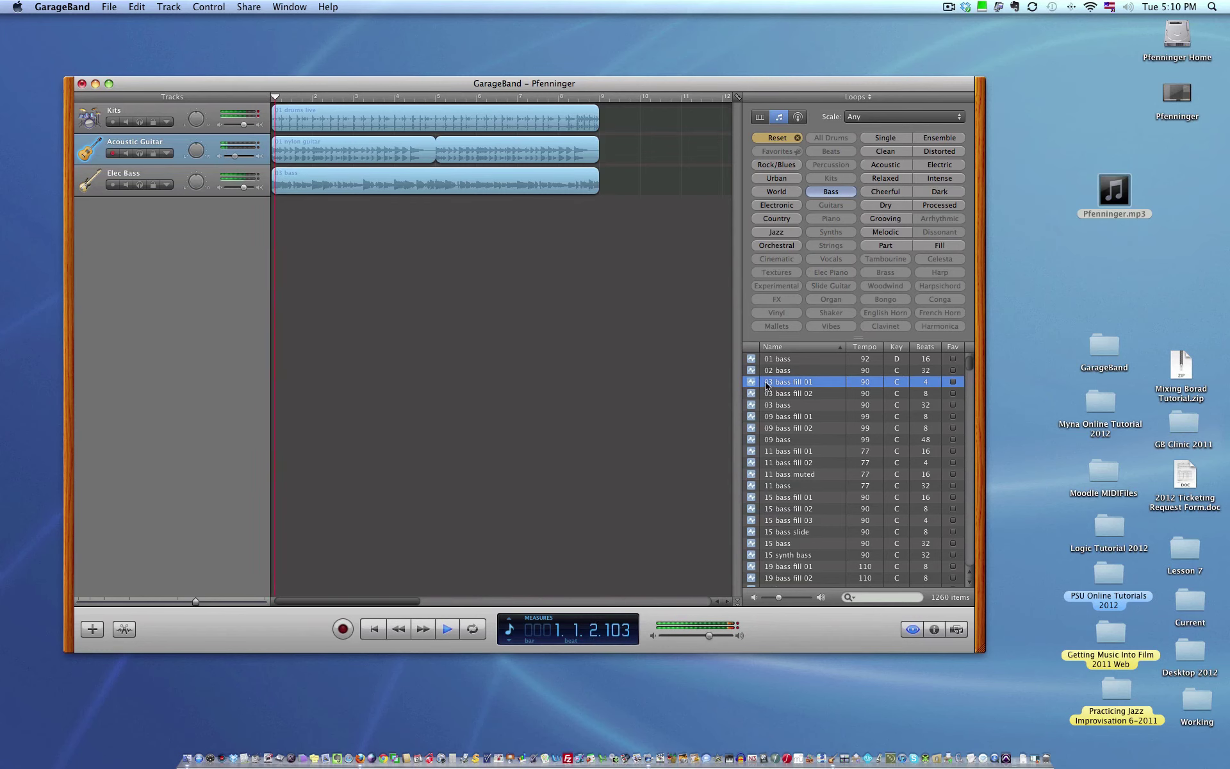
Add the 2-Step Thump Bass 01 loop below Elec Bass as a new Syn Bass track.
{"action": "scroll", "coordinate": [794, 480], "scroll_direction": "down", "scroll_amount": 5}
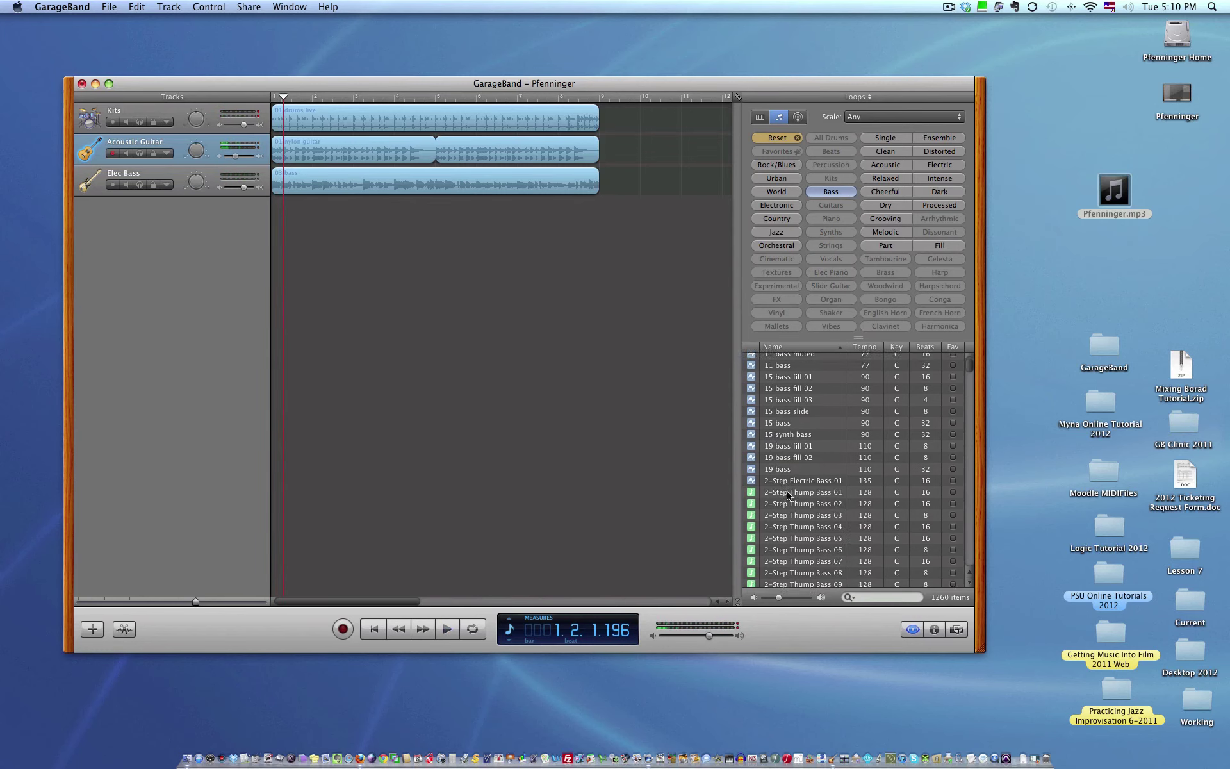
{"action": "left_click_drag", "start_coordinate": [791, 436], "coordinate": [255, 239]}
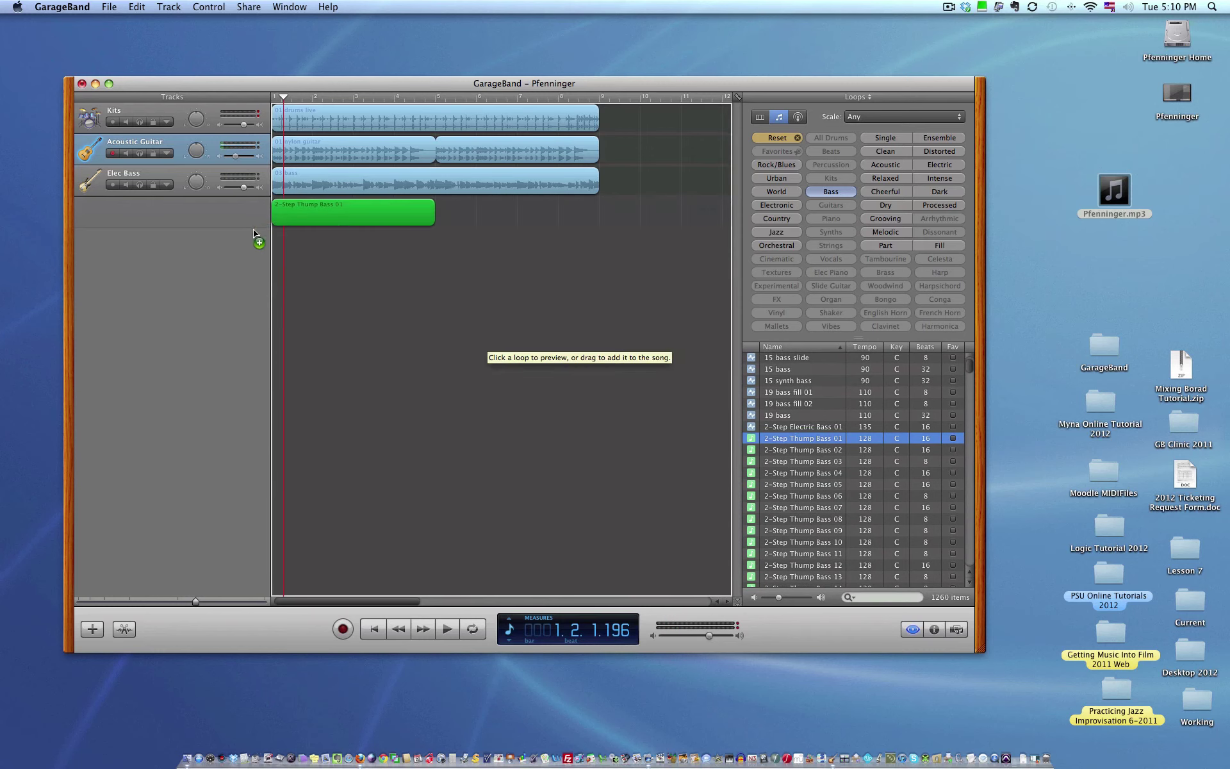
{"action": "left_click_drag", "start_coordinate": [467, 280], "coordinate": [467, 277]}
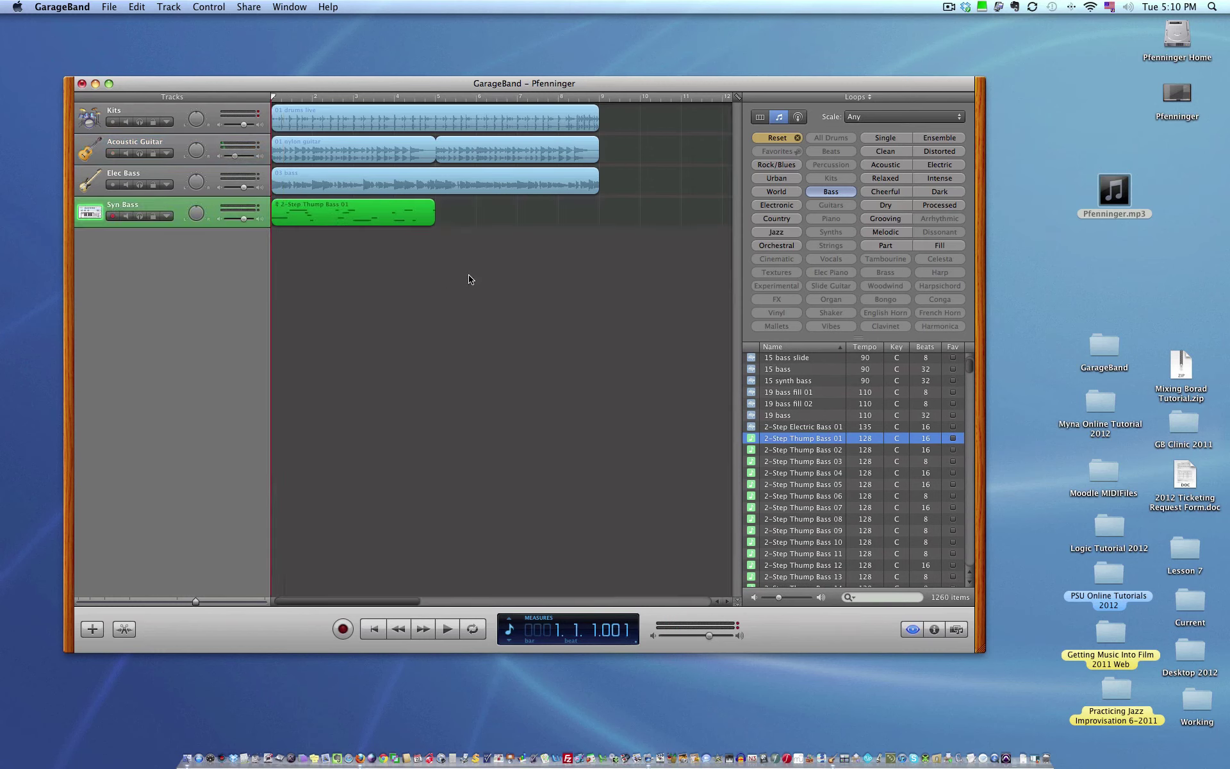
Display the 2-Step Thump Bass 01 region's notes in the Score view.
{"action": "double_click", "coordinate": [366, 221]}
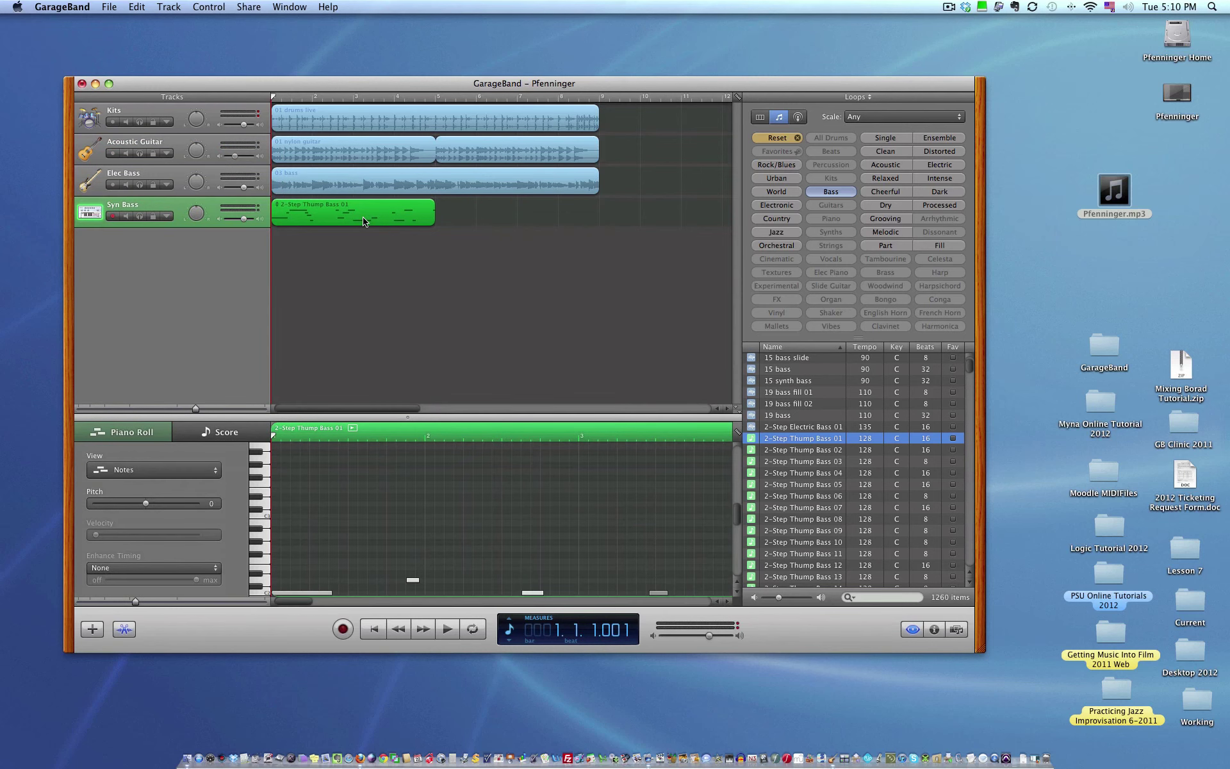
{"action": "left_click", "coordinate": [244, 432]}
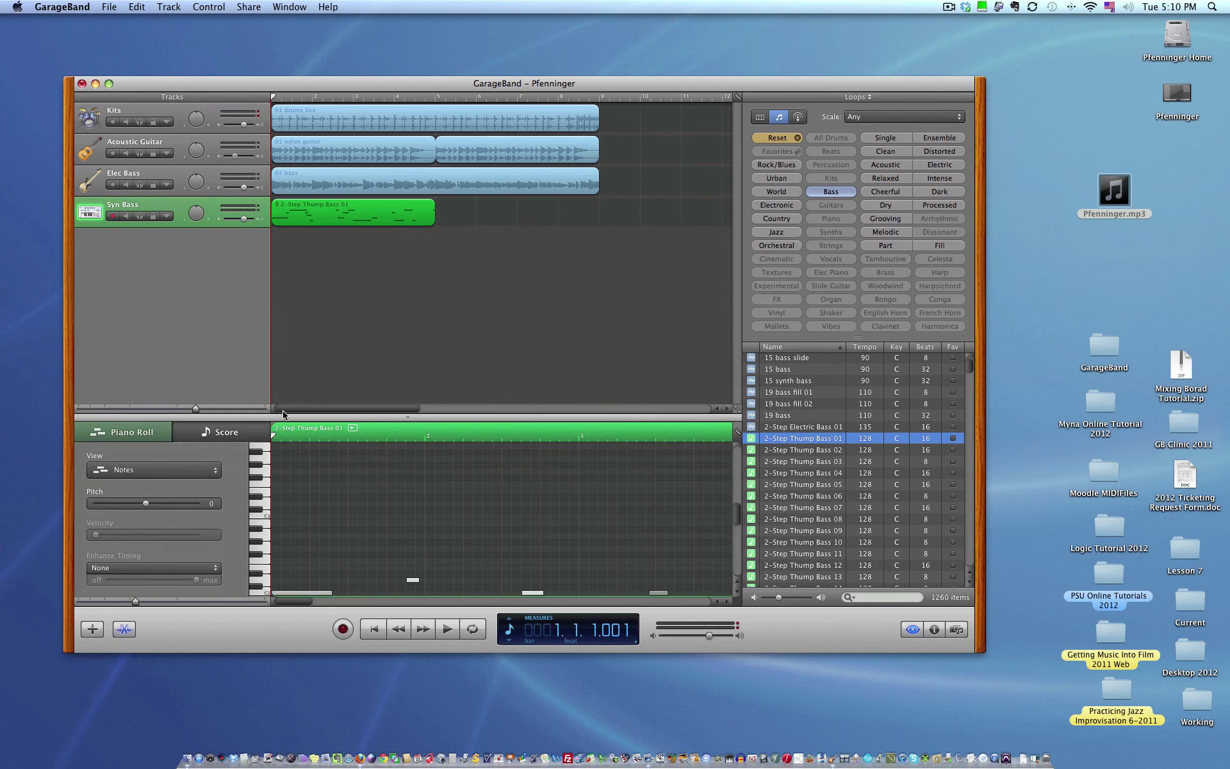